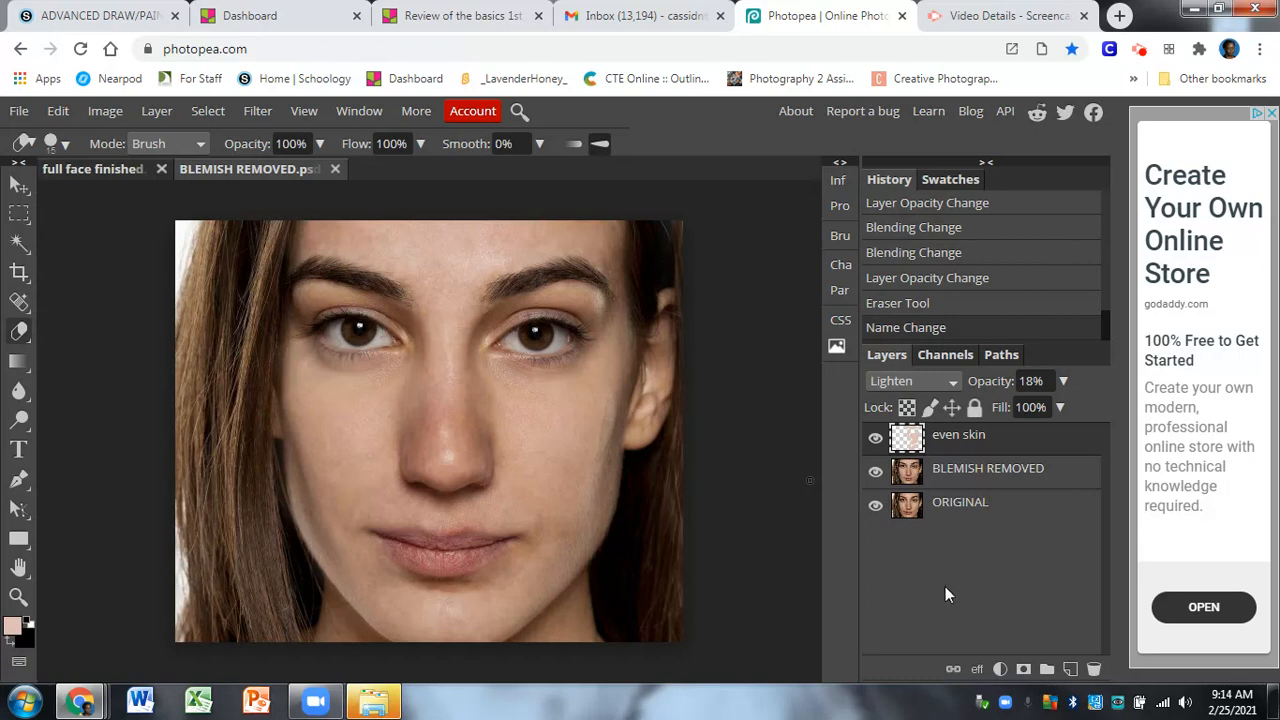
Add a new layer above the "even skin" layer and name it "eyes"
click(1070, 668)
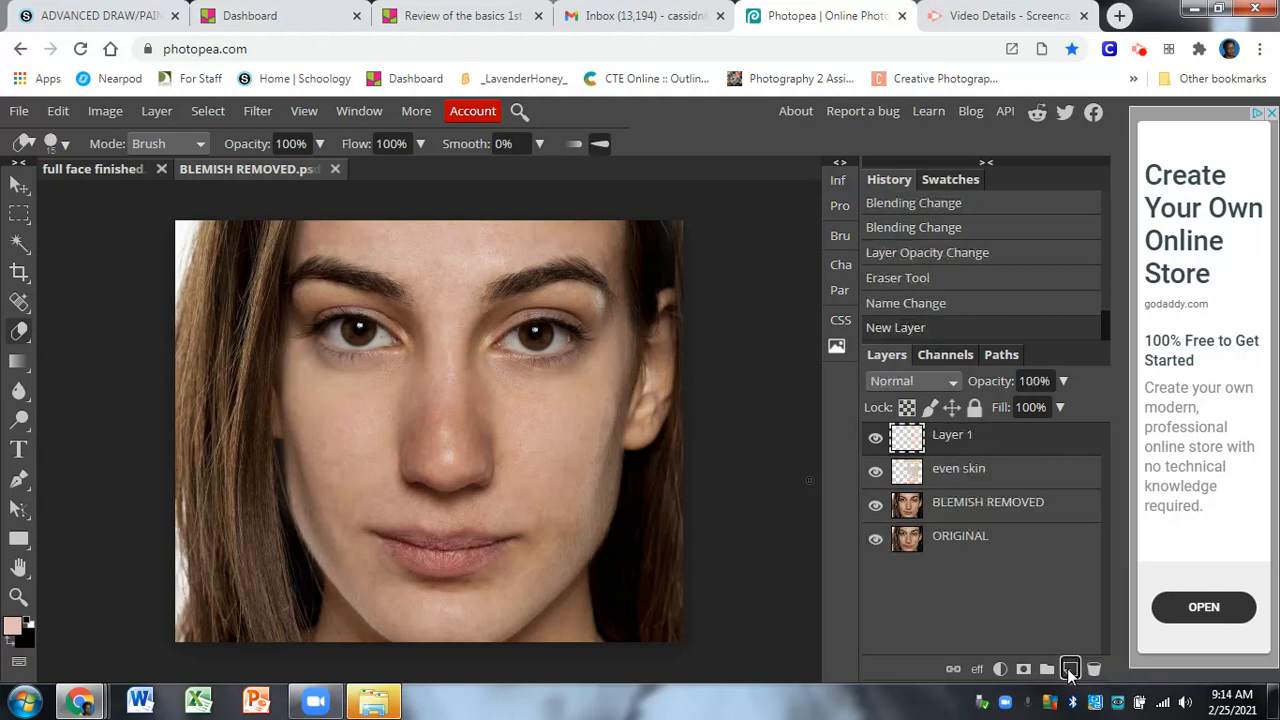
double_click(953, 437)
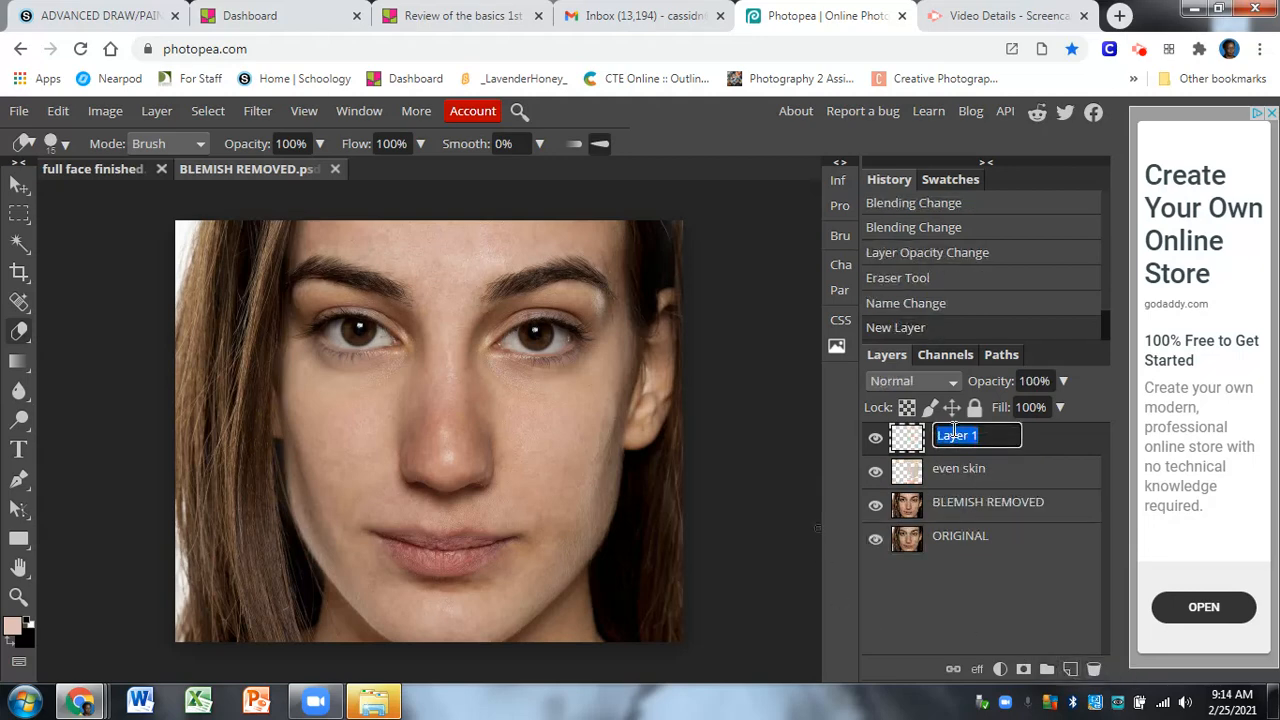
text(eyes)
key(Return)
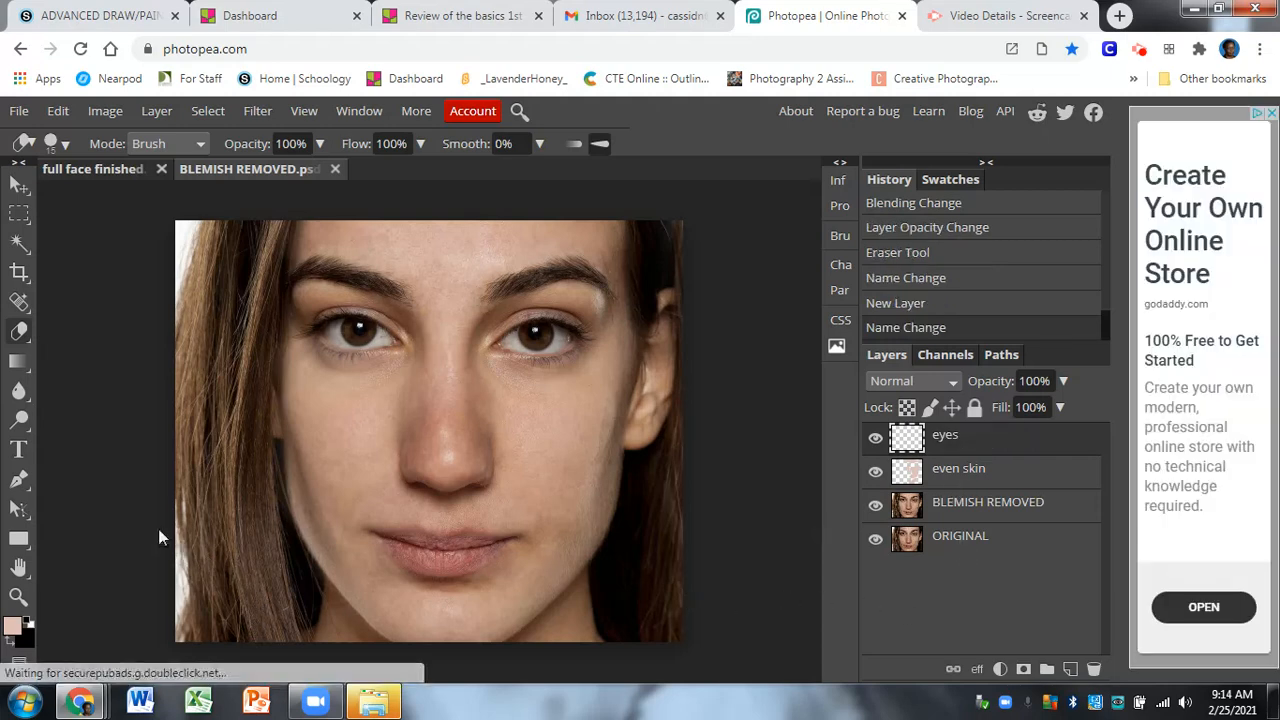
Zoom in on the eyes and choose the Brush tool with near-white fdfdfd as the foreground colour
click(18, 597)
click(438, 338)
click(437, 357)
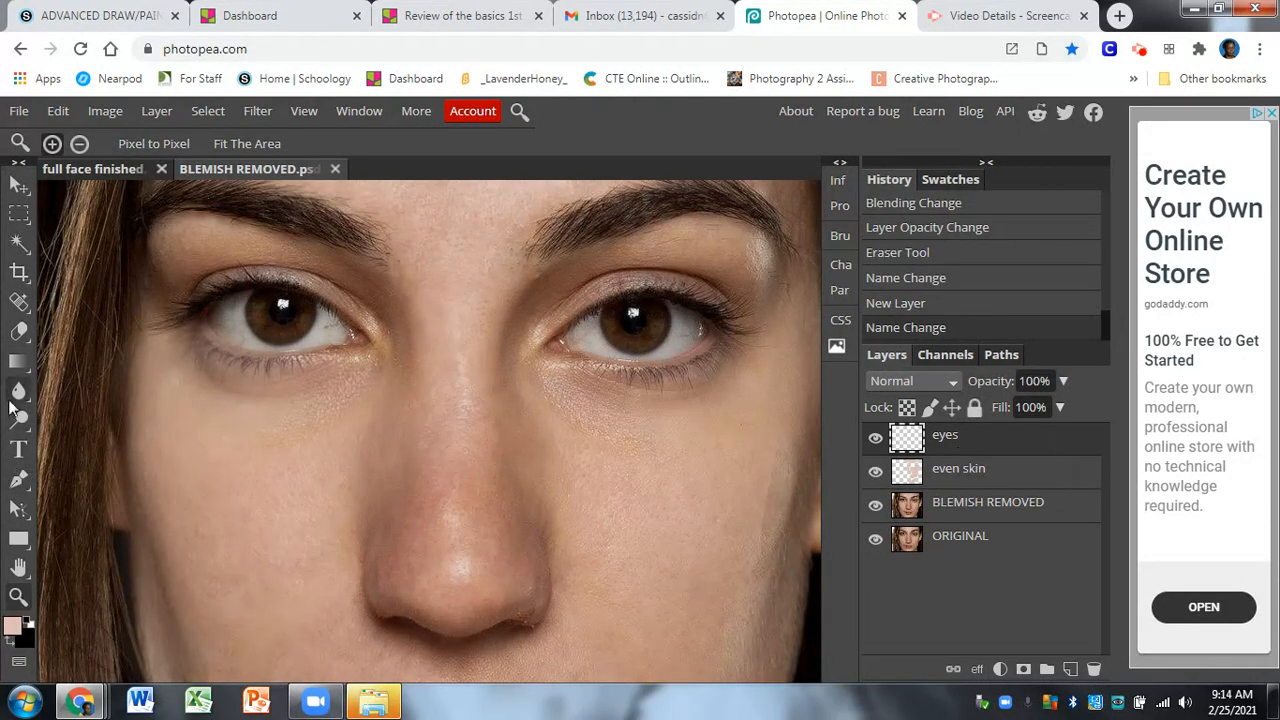
right_click(20, 335)
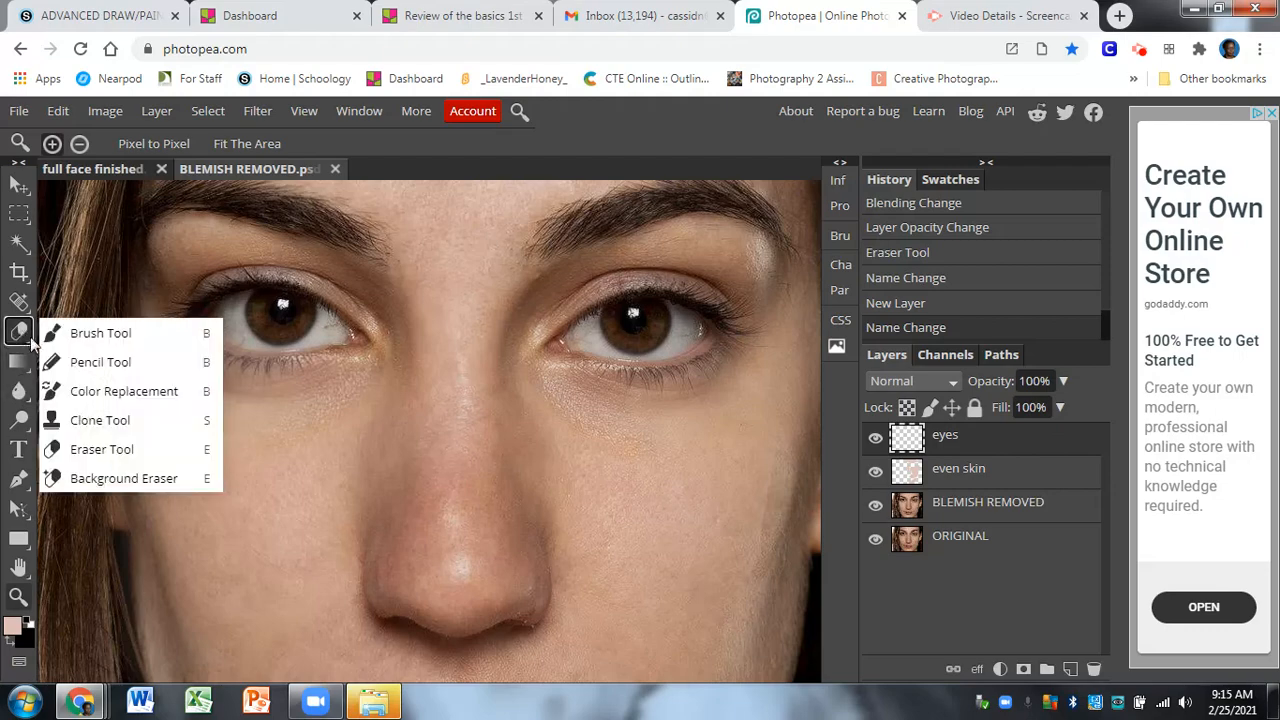
click(100, 336)
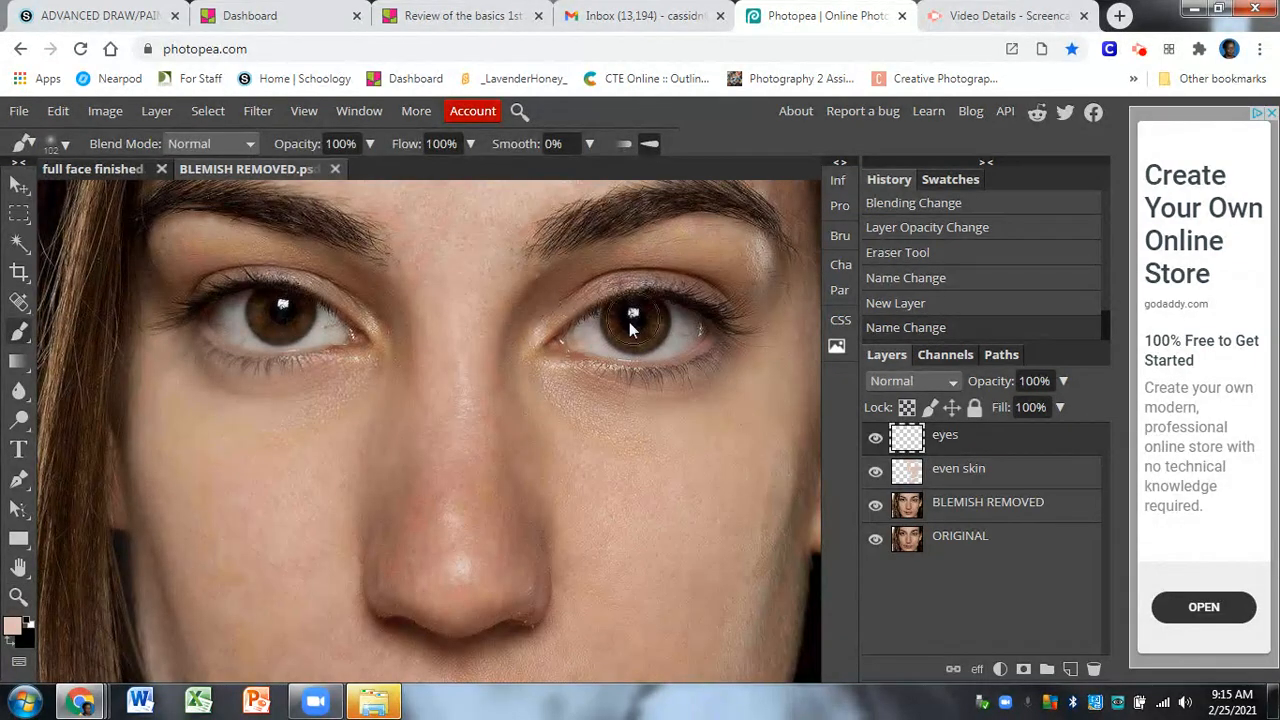
click(13, 628)
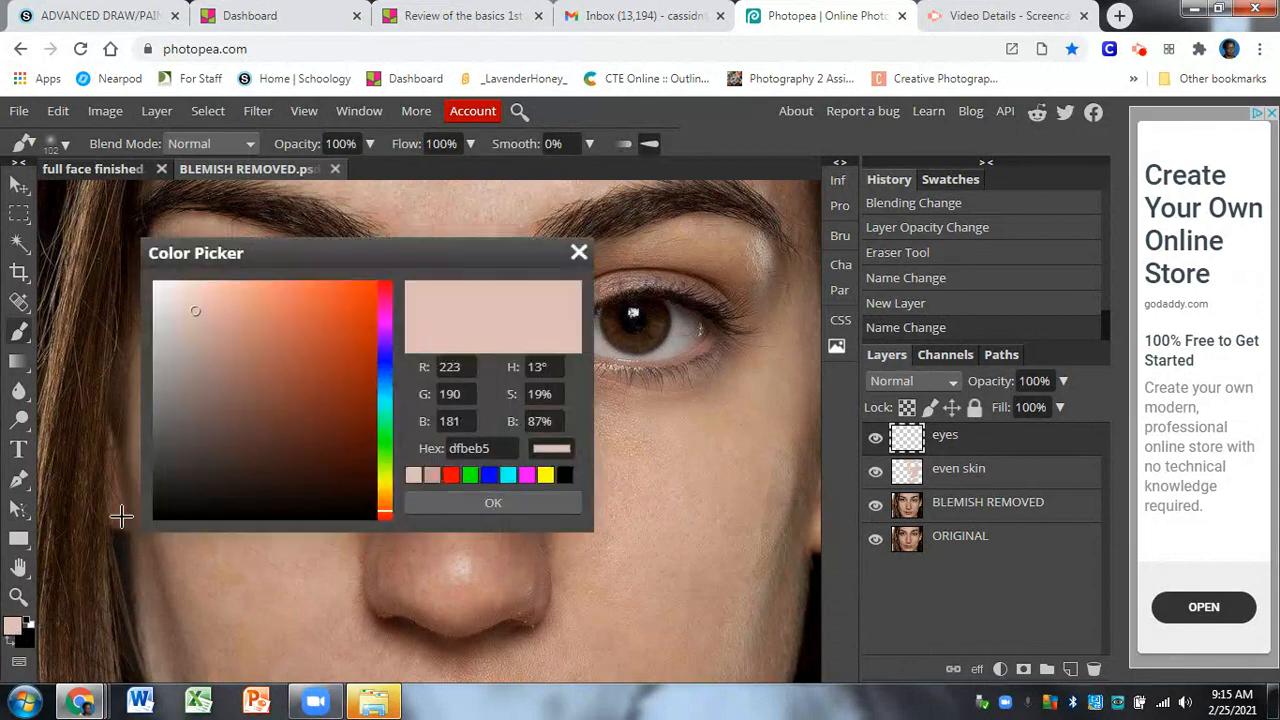
click(451, 500)
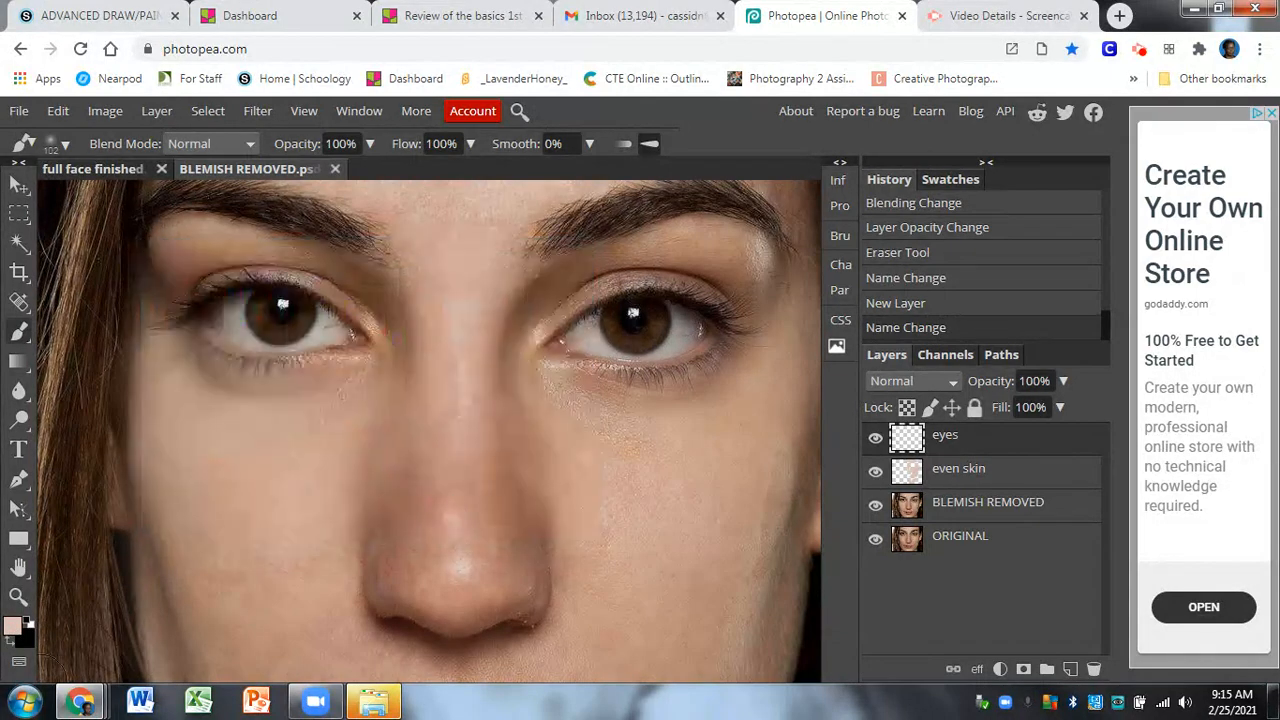
click(15, 627)
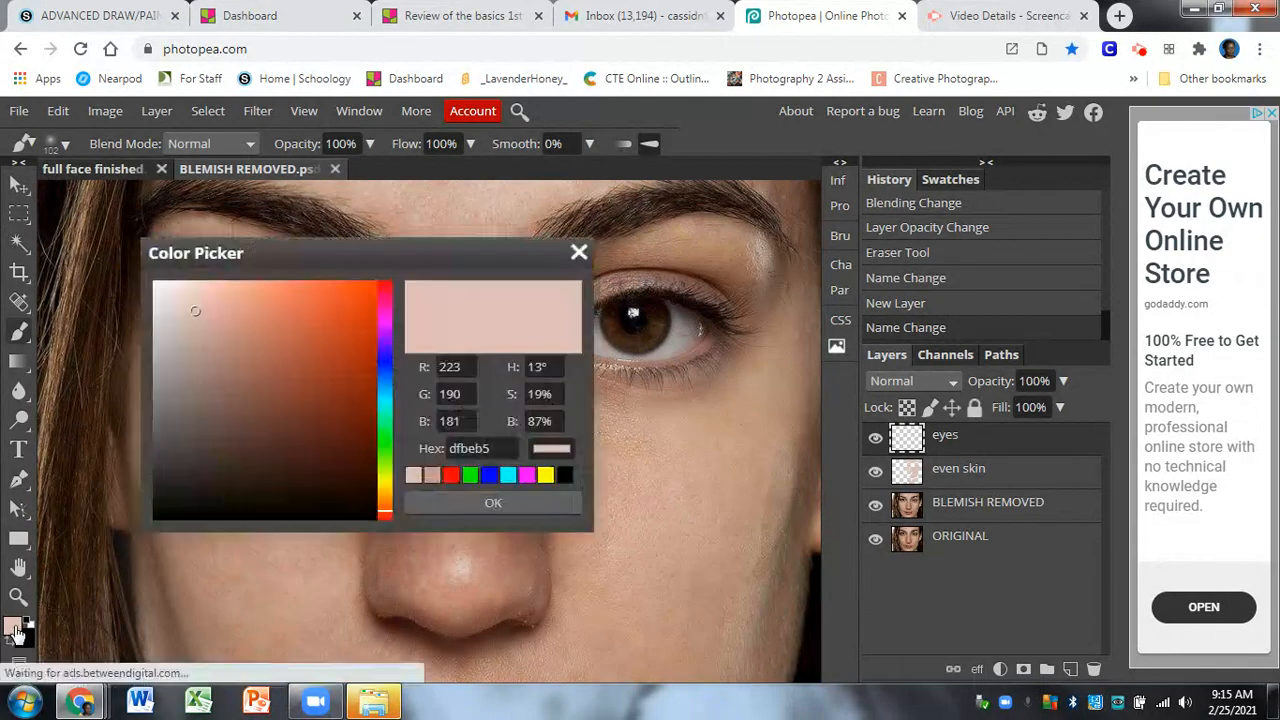
drag(196, 311, 155, 285)
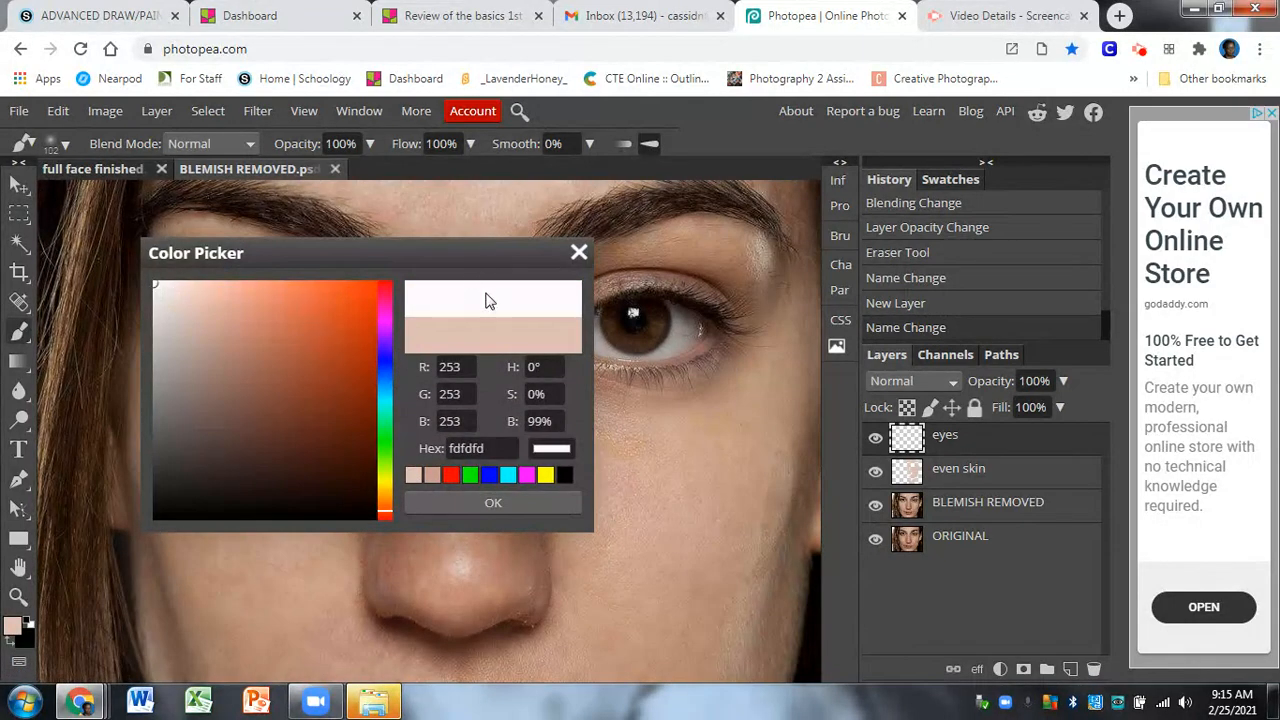
click(486, 502)
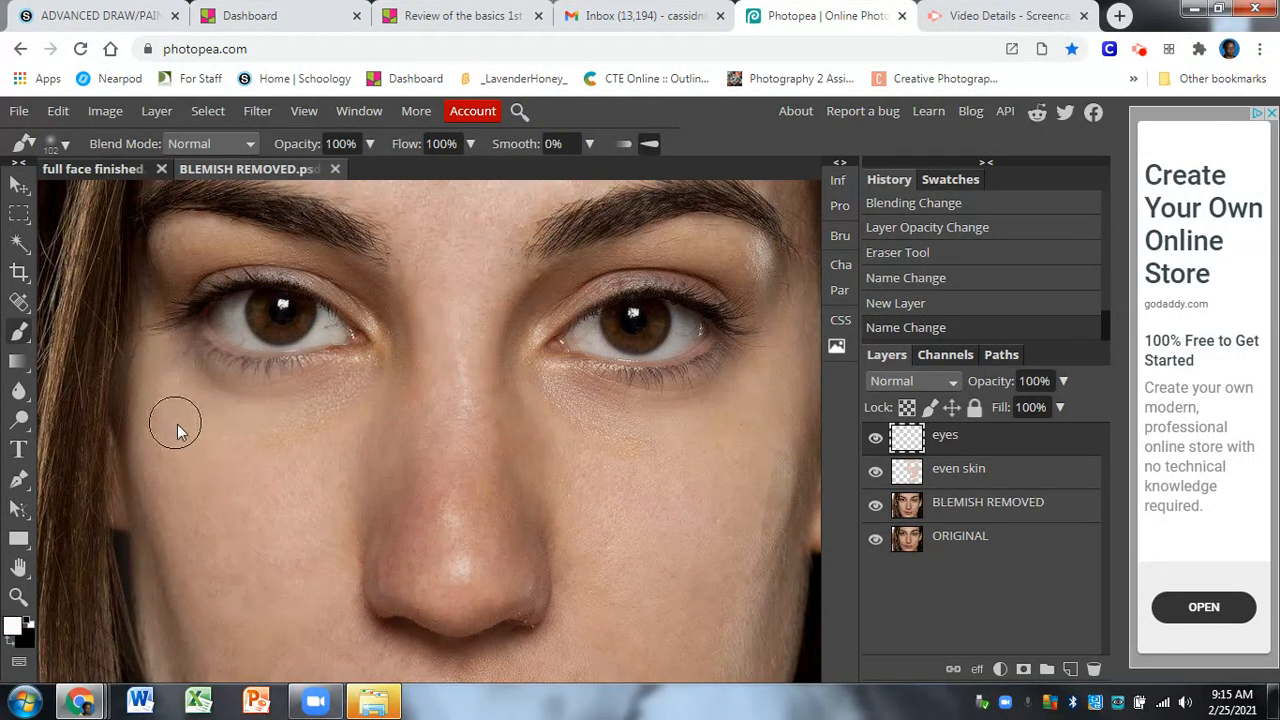
Set the brush to 43% hardness and a size of 20 px
click(67, 145)
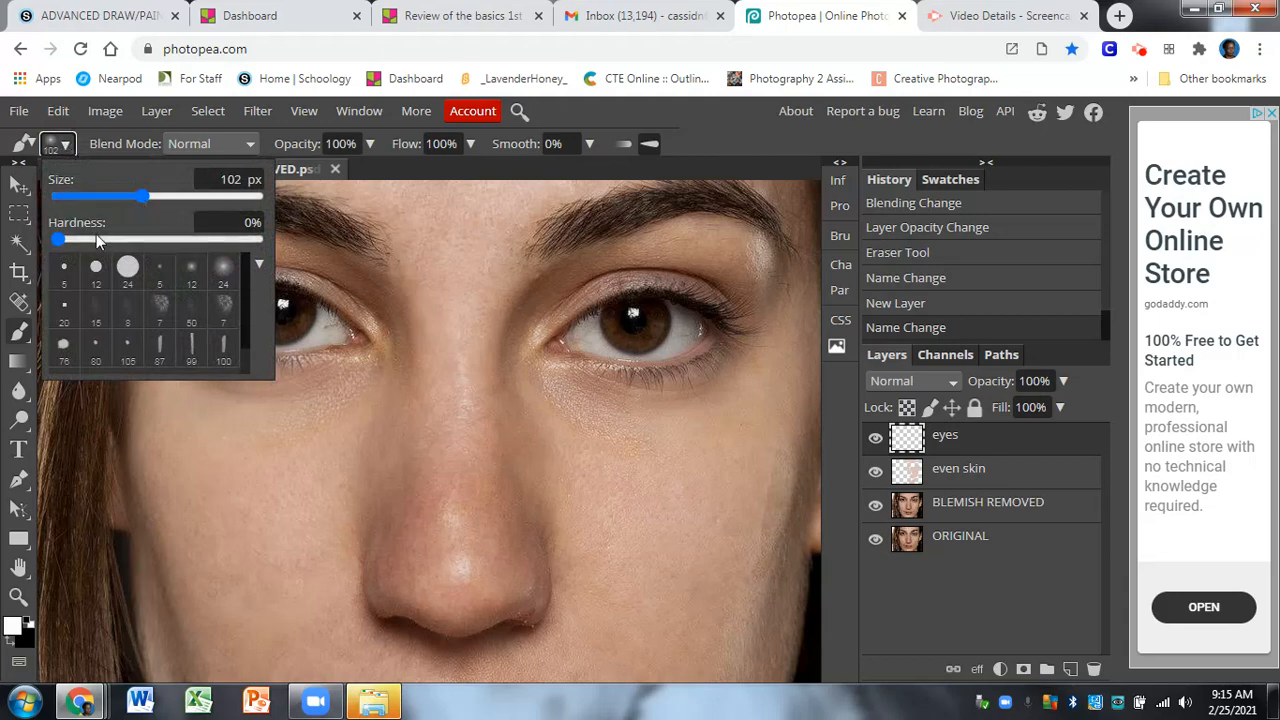
mouse_move(64, 240)
mouse_down()
mouse_move(145, 240)
mouse_move(135, 202)
mouse_move(88, 200)
mouse_move(110, 196)
mouse_up()
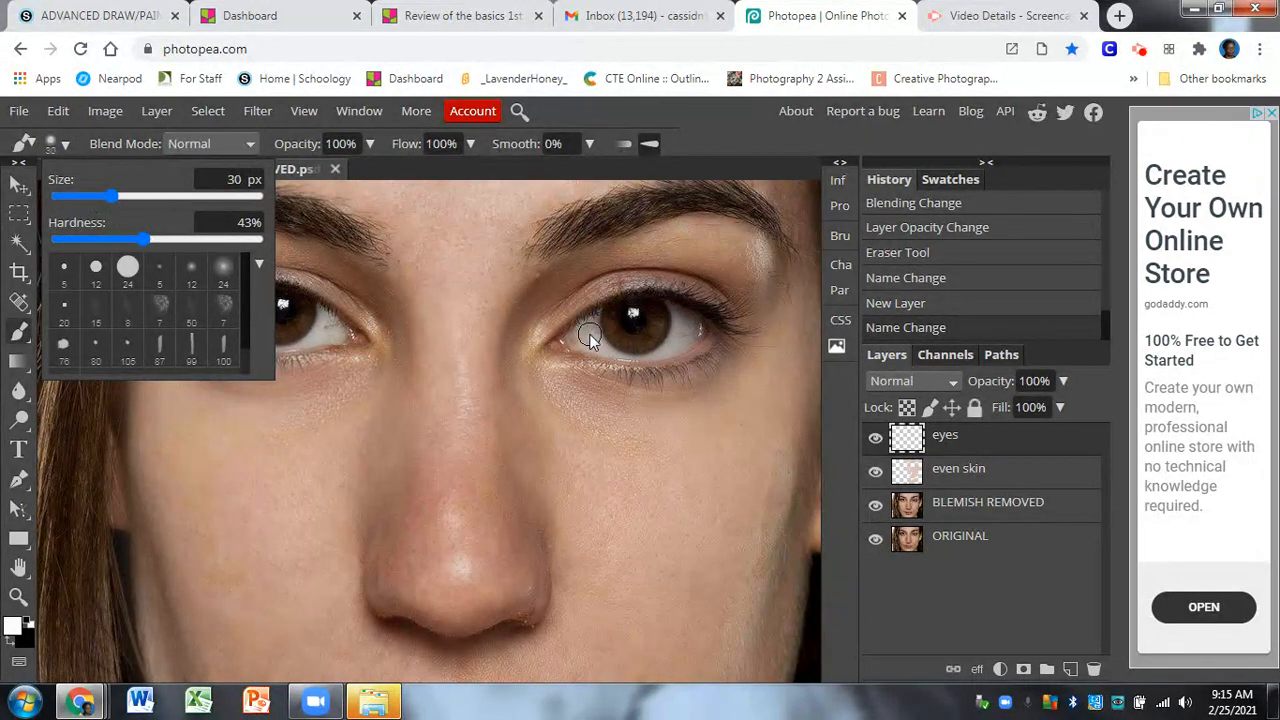
drag(111, 197, 104, 196)
Paint white over the whites of both eyes on the "eyes" layer, including the inner corners
mouse_move(588, 326)
mouse_down()
mouse_move(593, 345)
mouse_move(588, 325)
mouse_move(630, 360)
mouse_up()
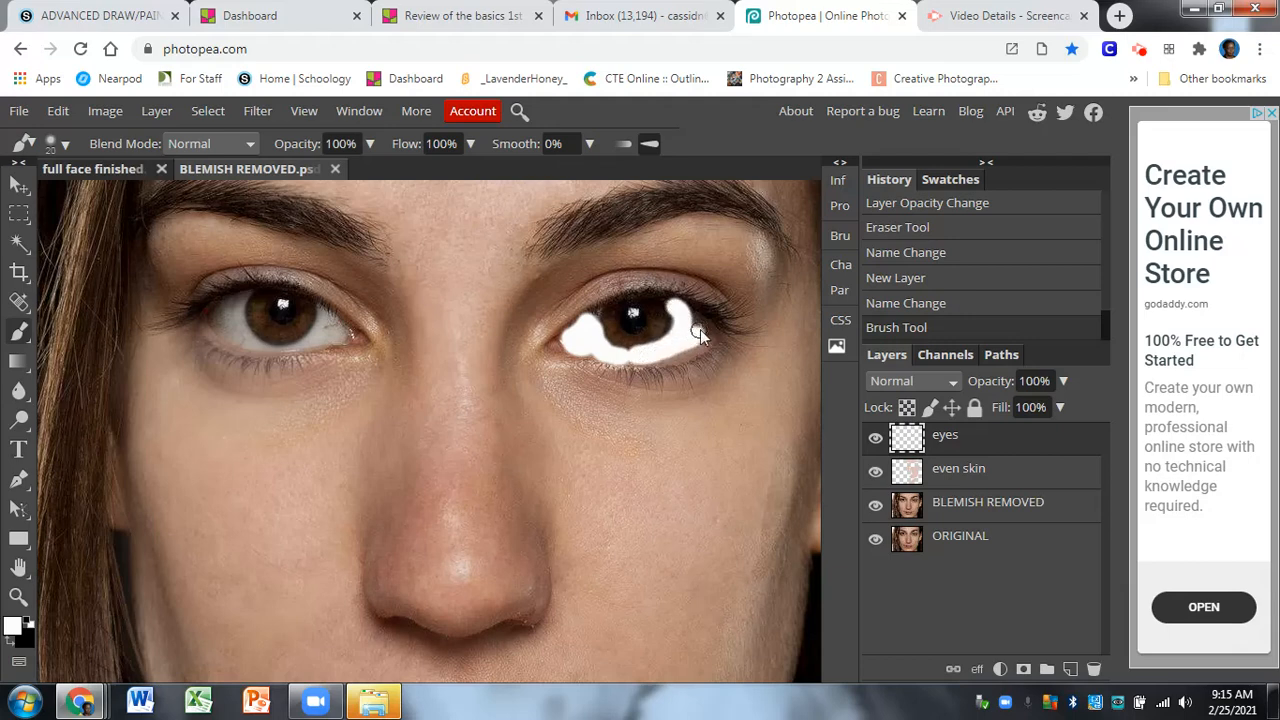
mouse_move(672, 341)
mouse_down()
mouse_move(636, 357)
mouse_move(570, 338)
mouse_up()
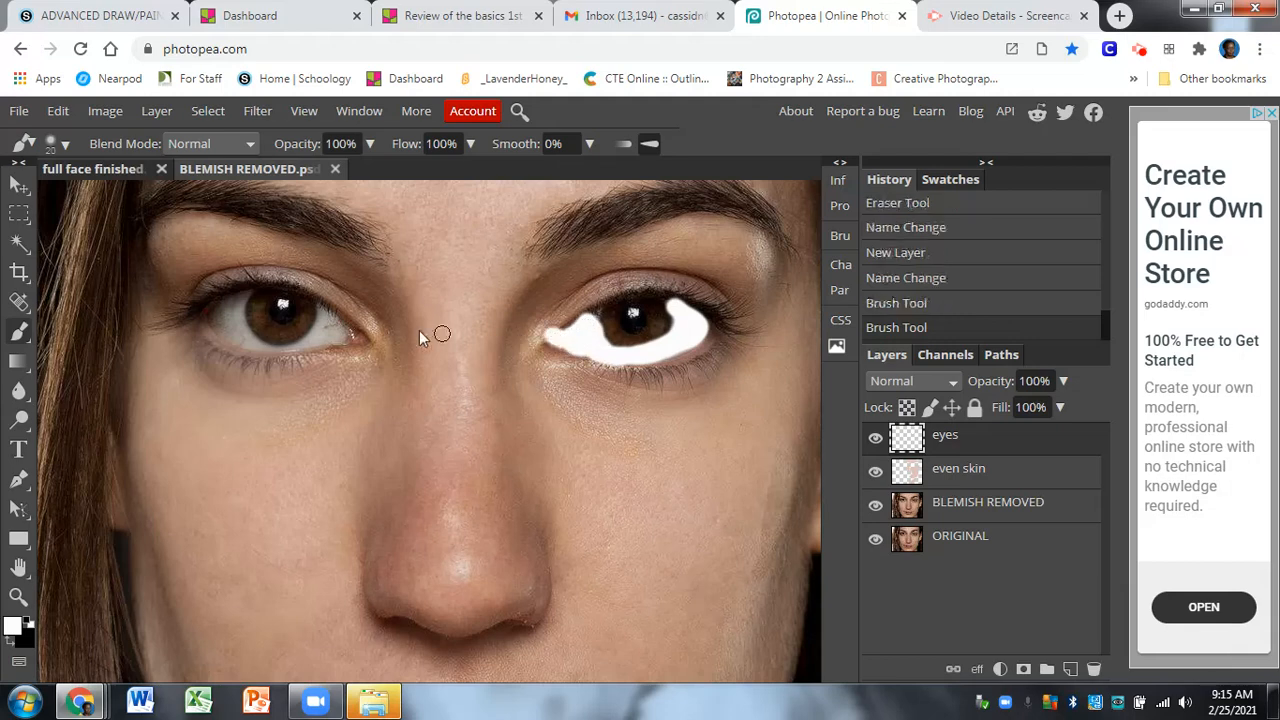
mouse_move(320, 322)
mouse_down()
mouse_move(355, 341)
mouse_move(239, 346)
mouse_move(206, 327)
mouse_move(243, 304)
mouse_move(246, 335)
mouse_move(219, 321)
mouse_move(242, 299)
mouse_move(203, 319)
mouse_move(243, 293)
mouse_move(264, 338)
mouse_move(224, 339)
mouse_move(340, 340)
mouse_up()
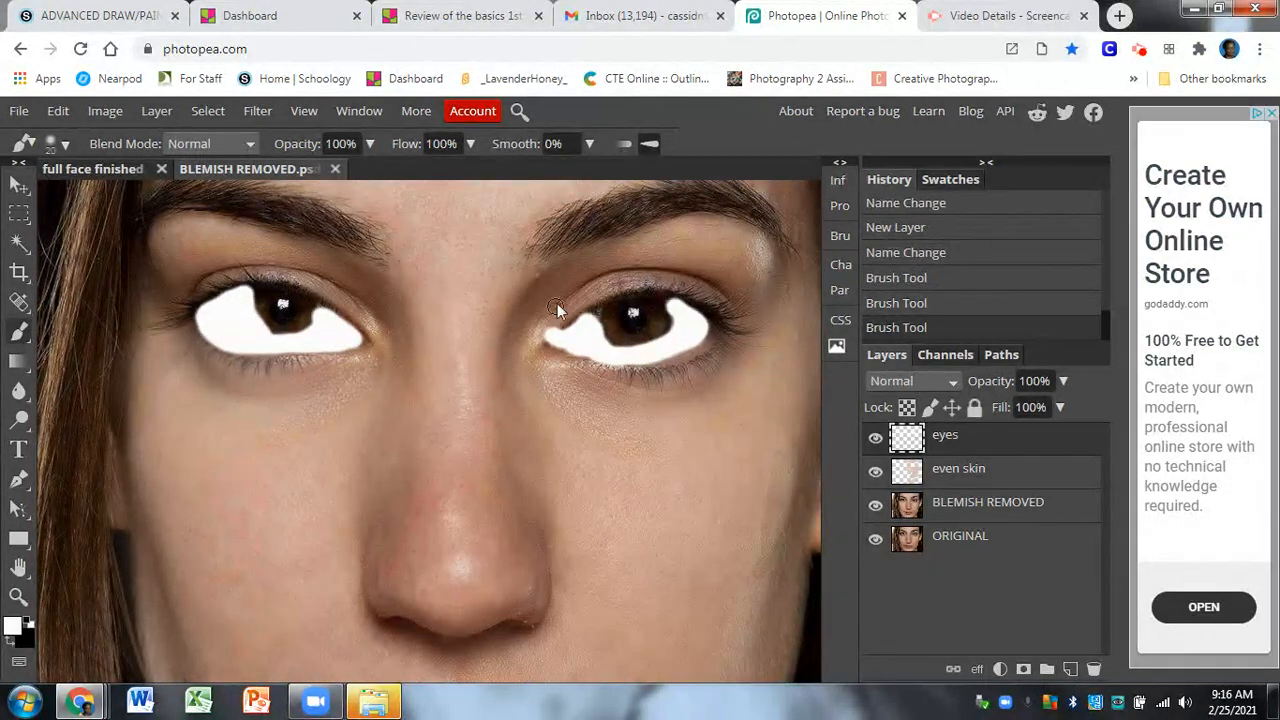
drag(592, 320, 548, 343)
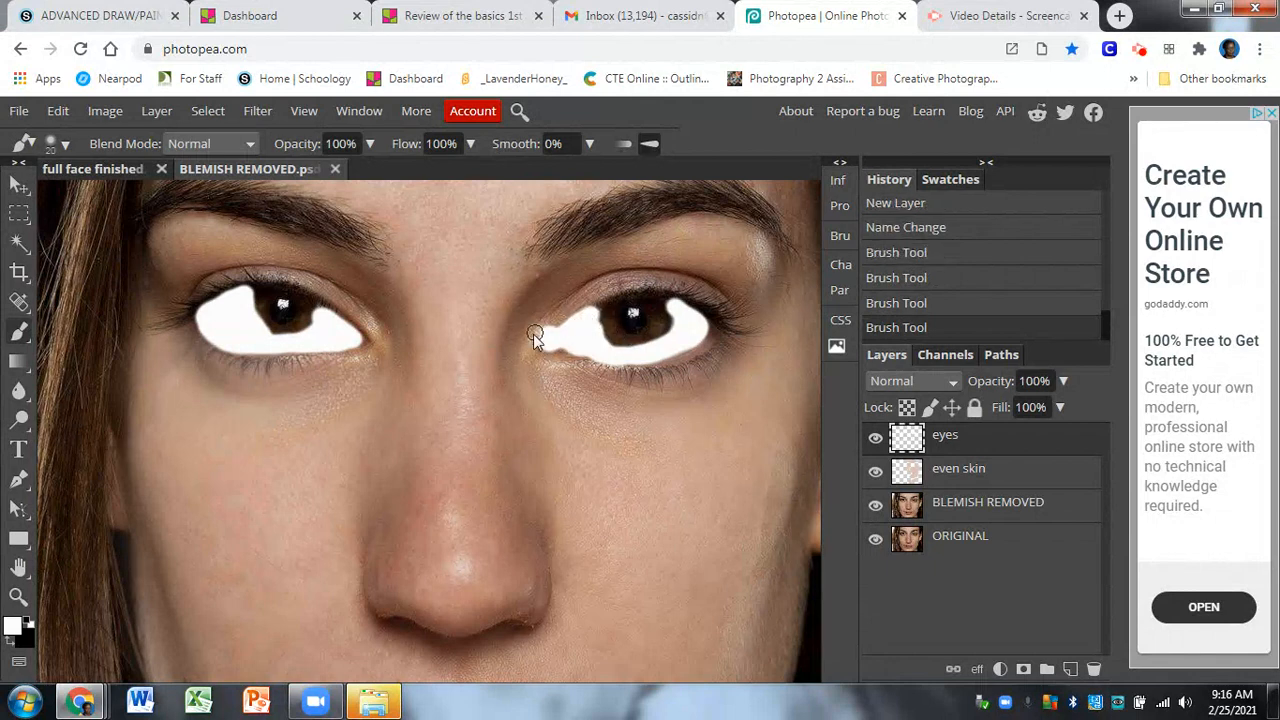
click(700, 333)
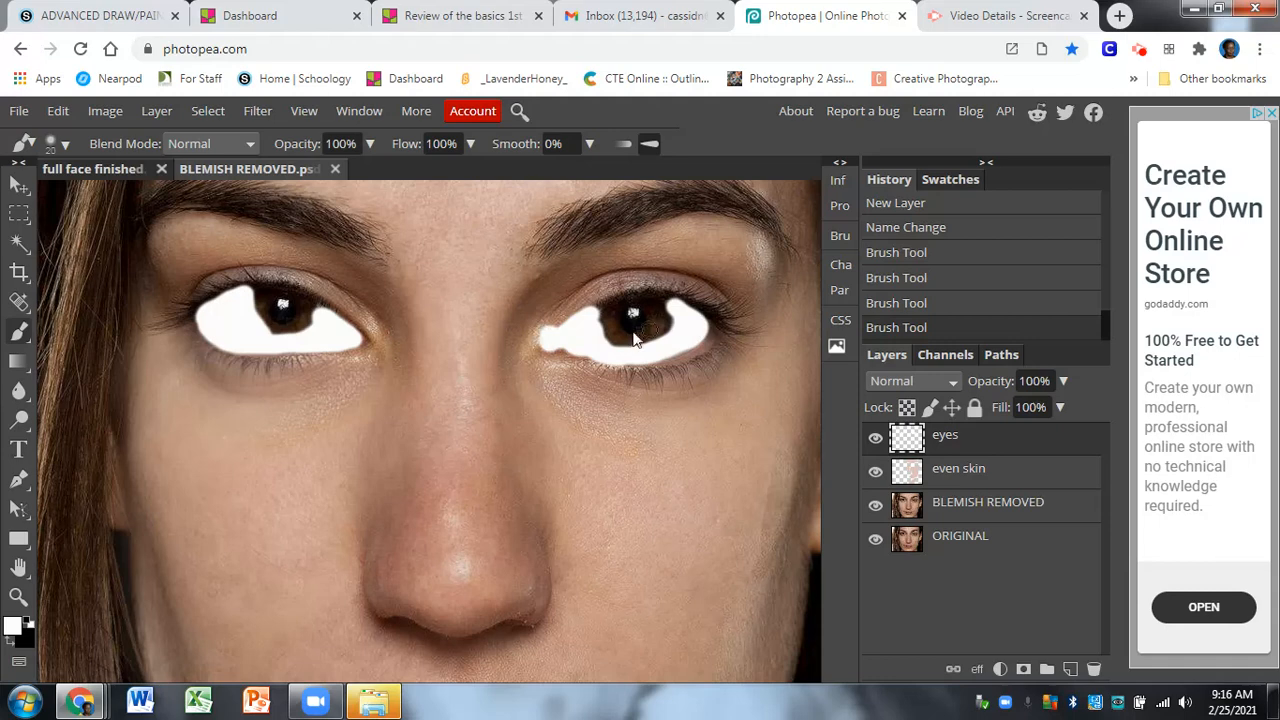
Erase the white paint spilling past the inner corner of the eye on the right with the 15 px Eraser
right_click(19, 331)
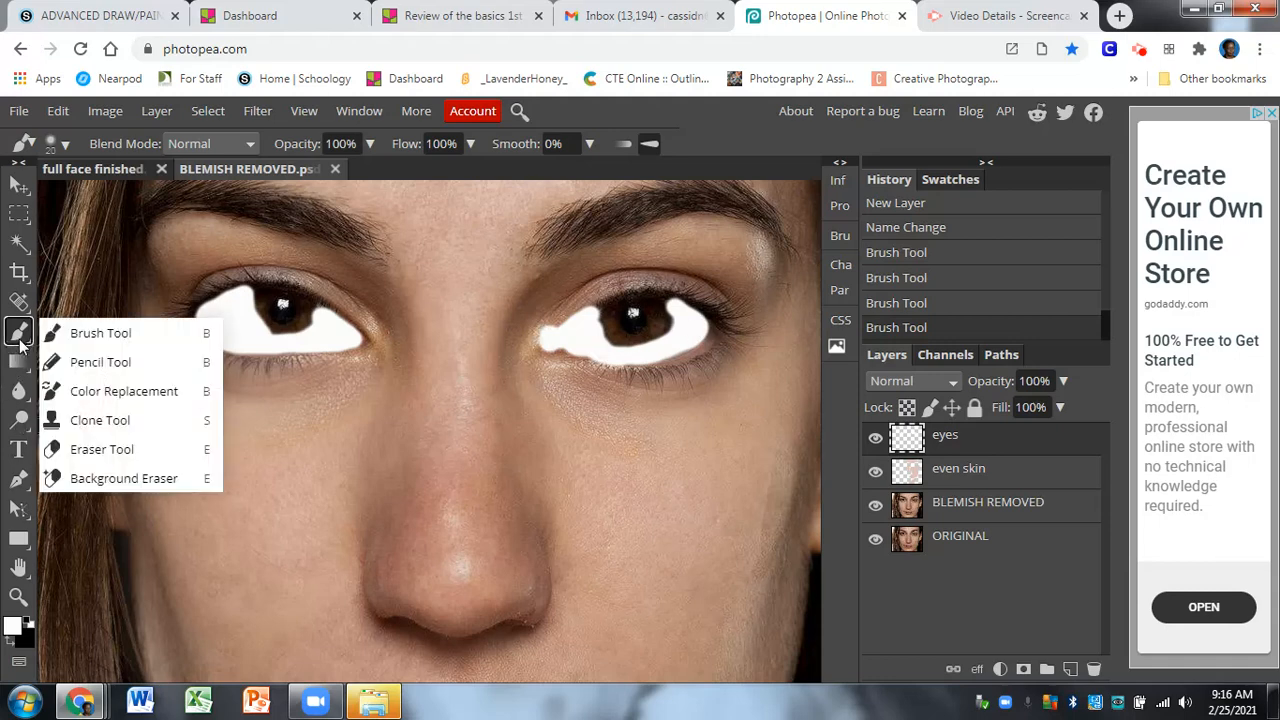
click(94, 449)
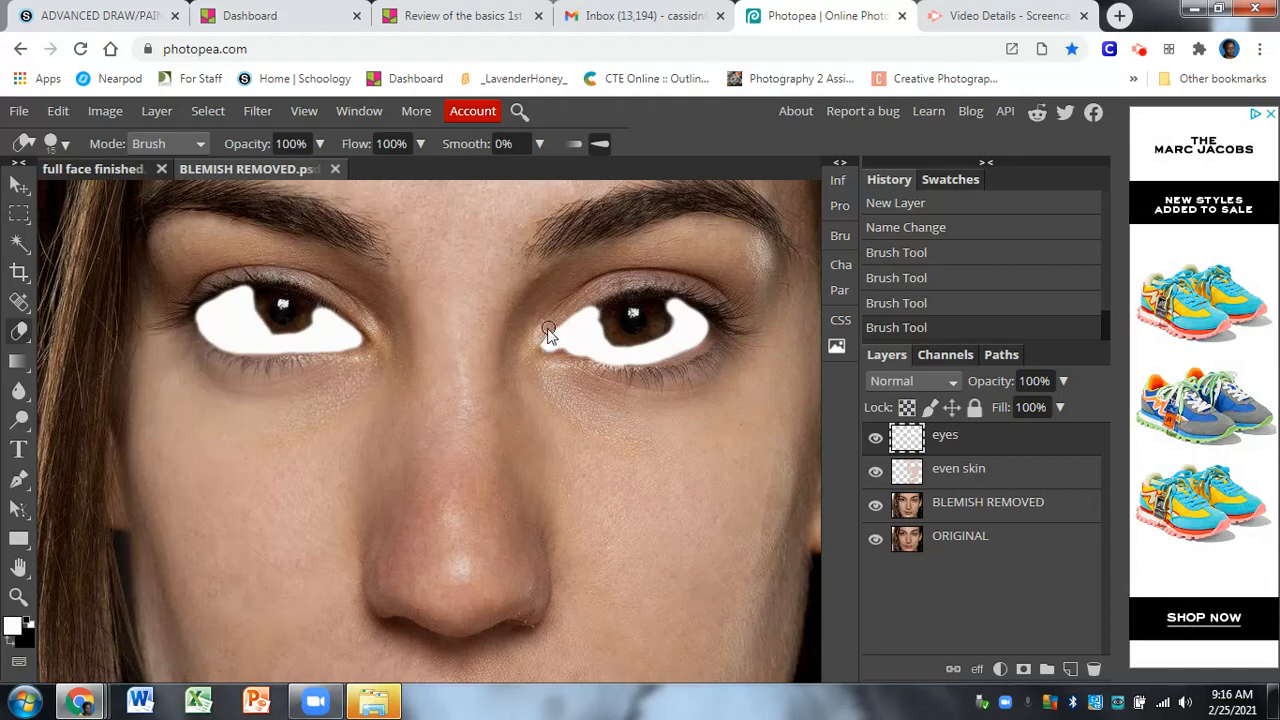
drag(545, 333, 565, 315)
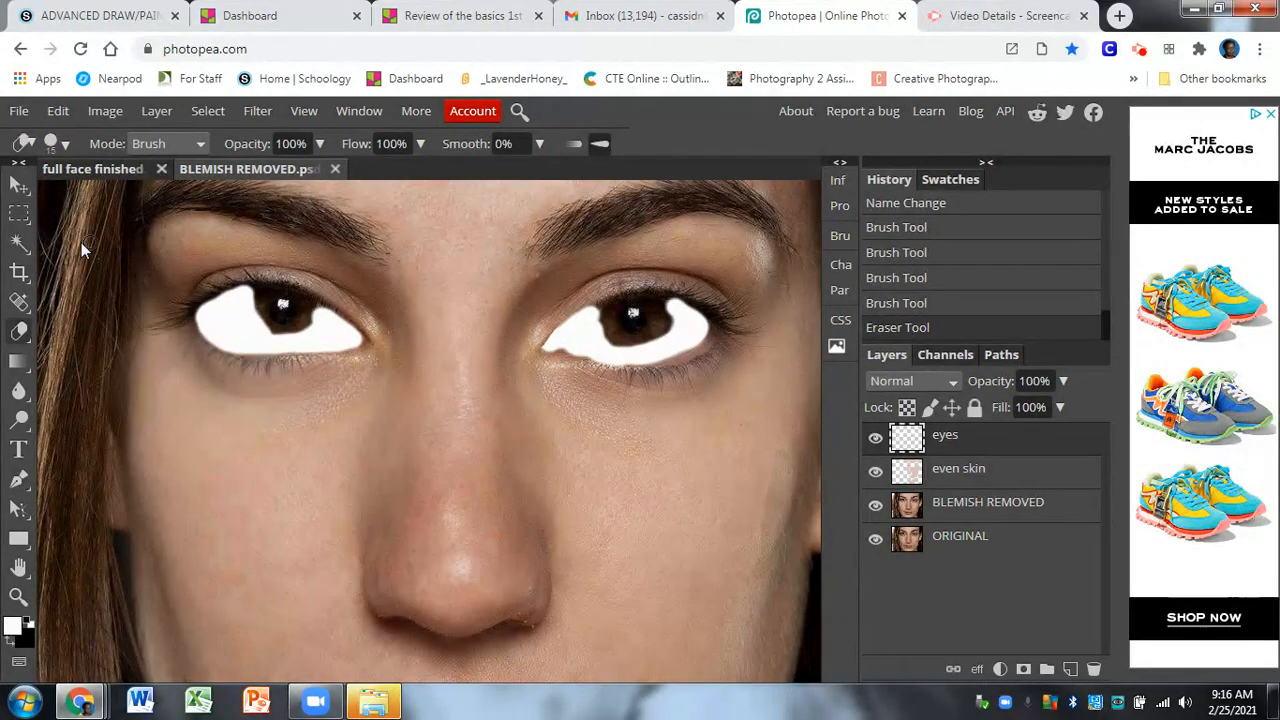
Set the Eraser to 127 px and trim the excess white along the lower lids and corners of both eyes
click(63, 144)
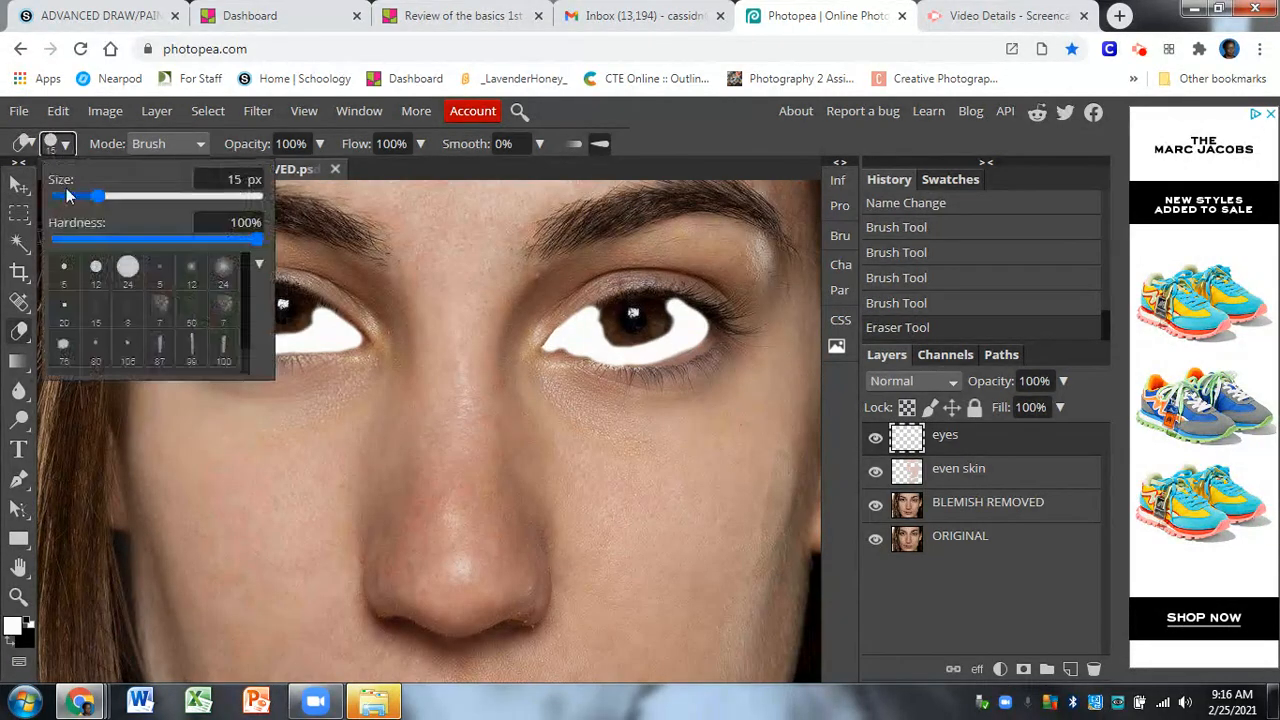
click(153, 196)
click(123, 198)
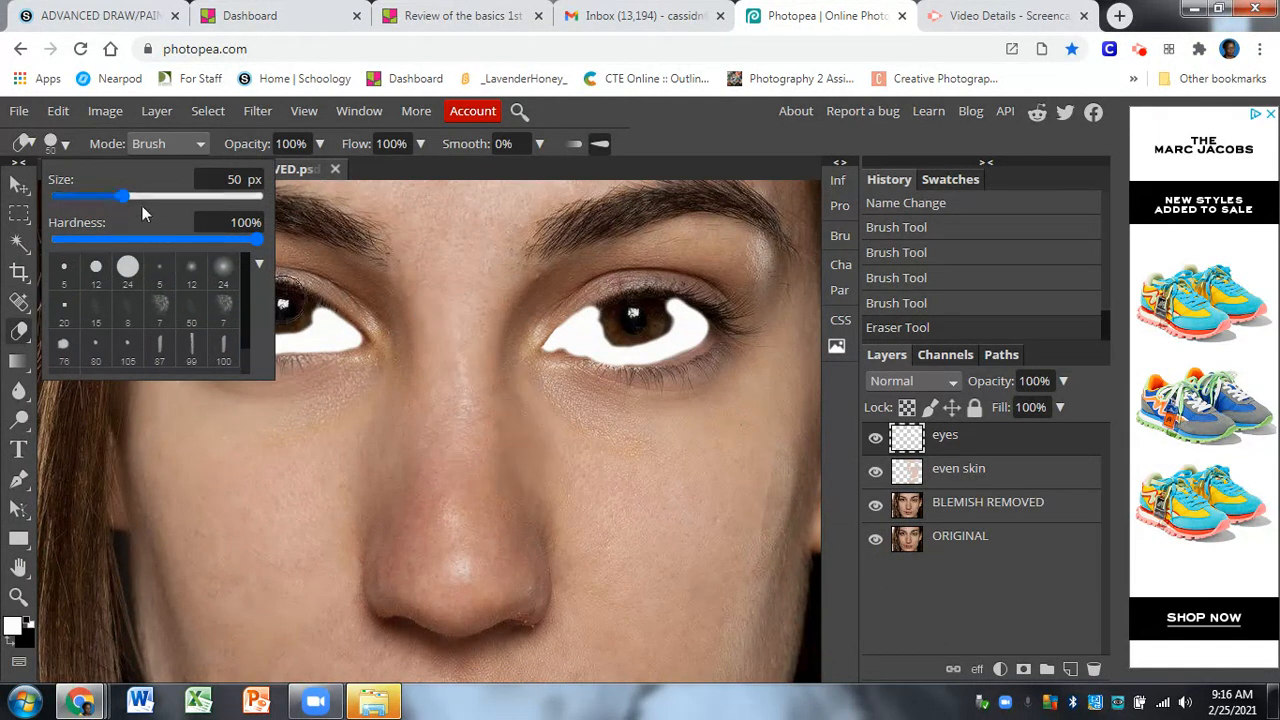
click(150, 196)
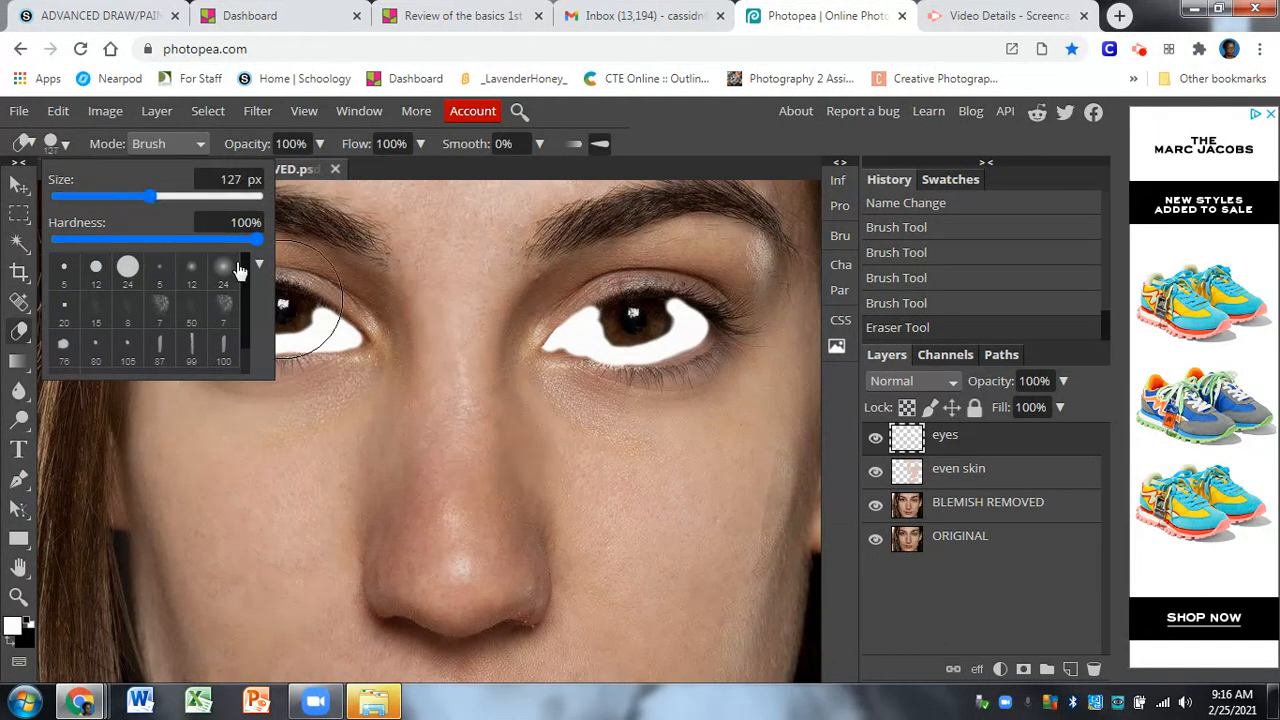
click(540, 407)
click(544, 406)
click(554, 408)
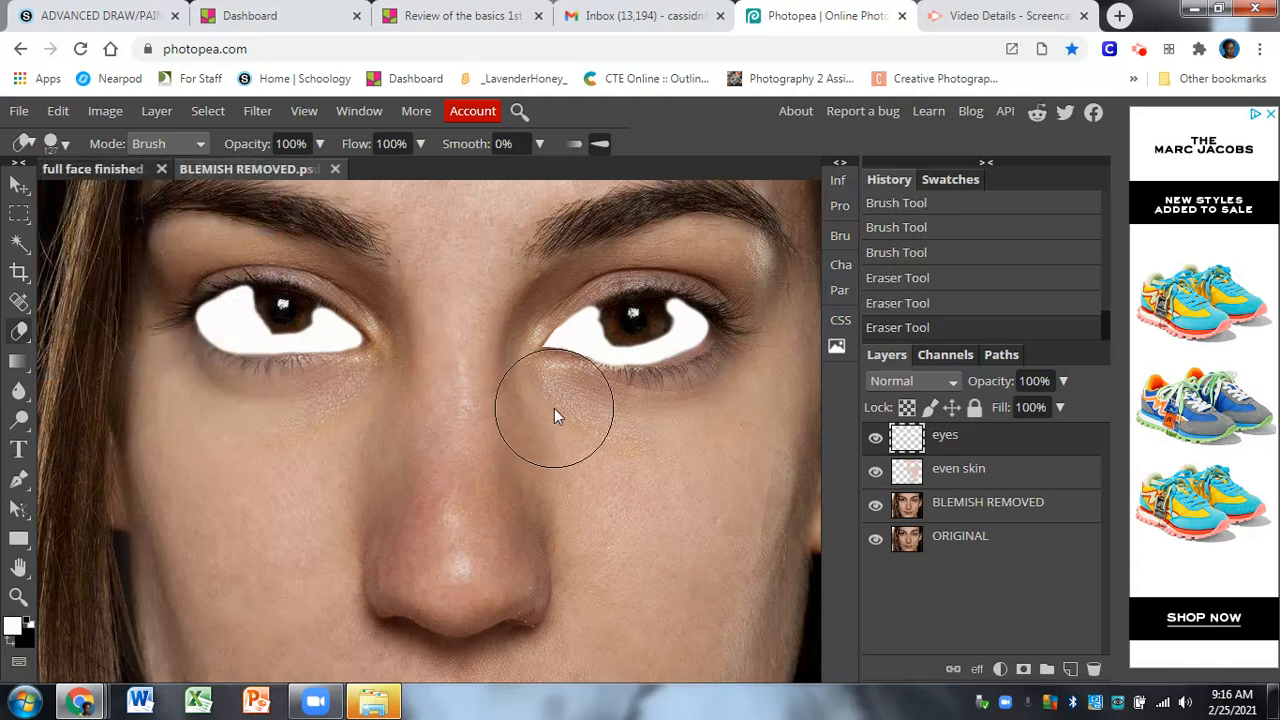
click(579, 417)
click(593, 418)
click(609, 418)
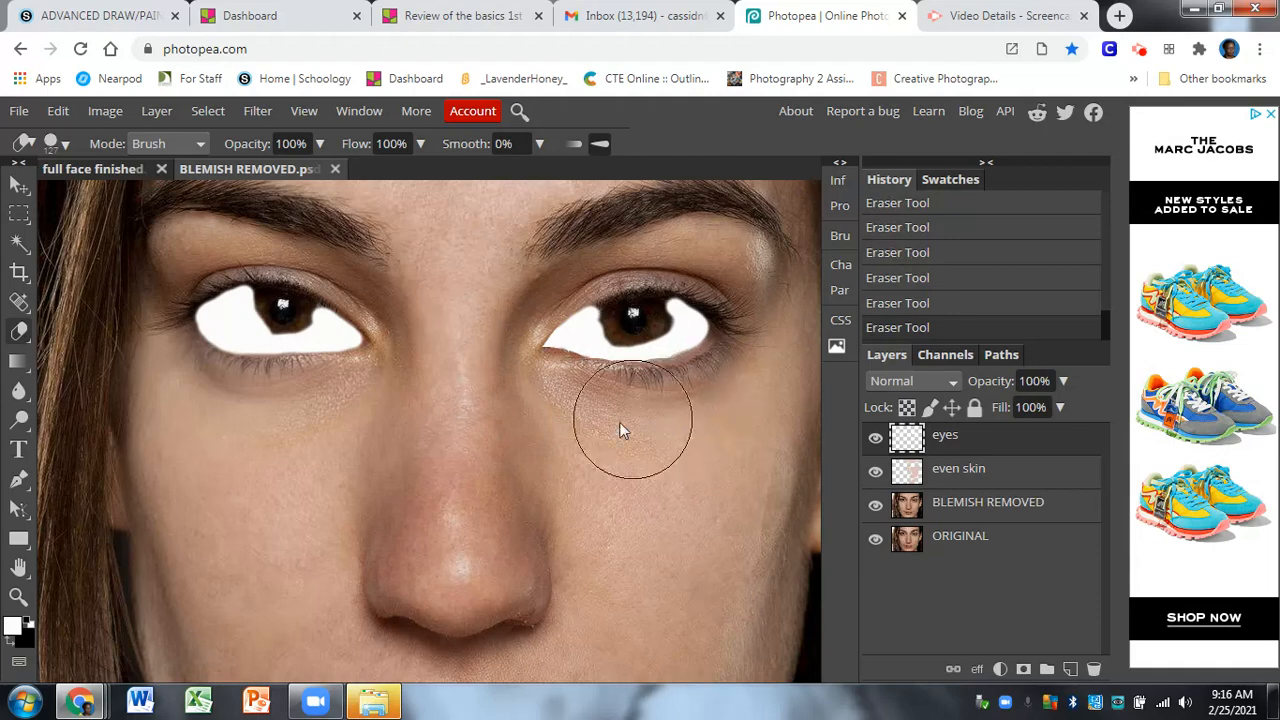
click(492, 347)
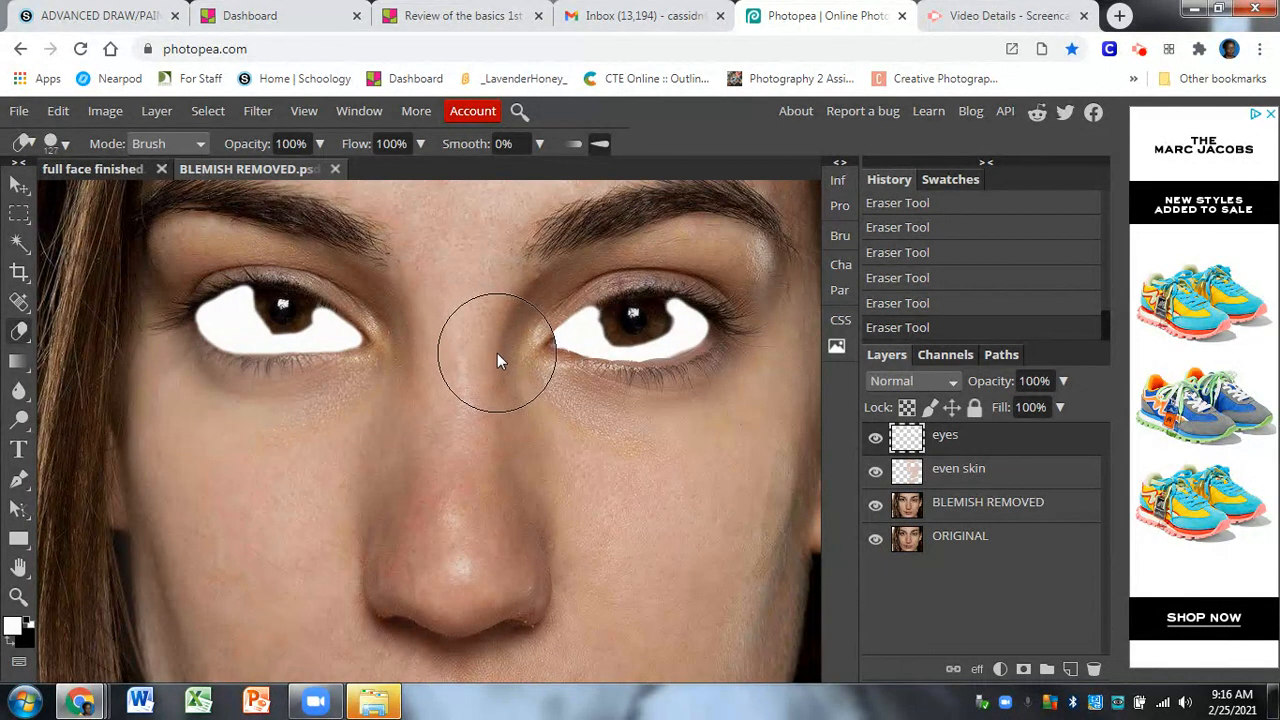
click(408, 358)
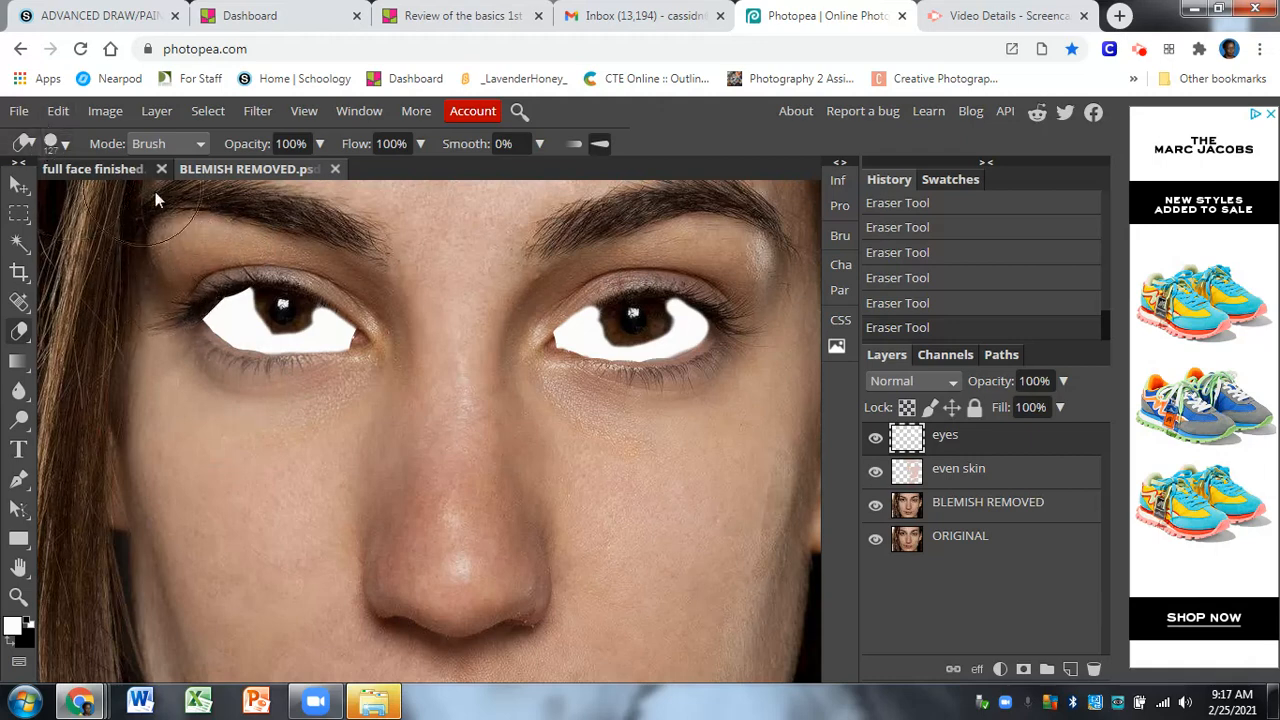
Reduce the Eraser to 35 px and clean the white paint off the irises of both eyes
click(63, 145)
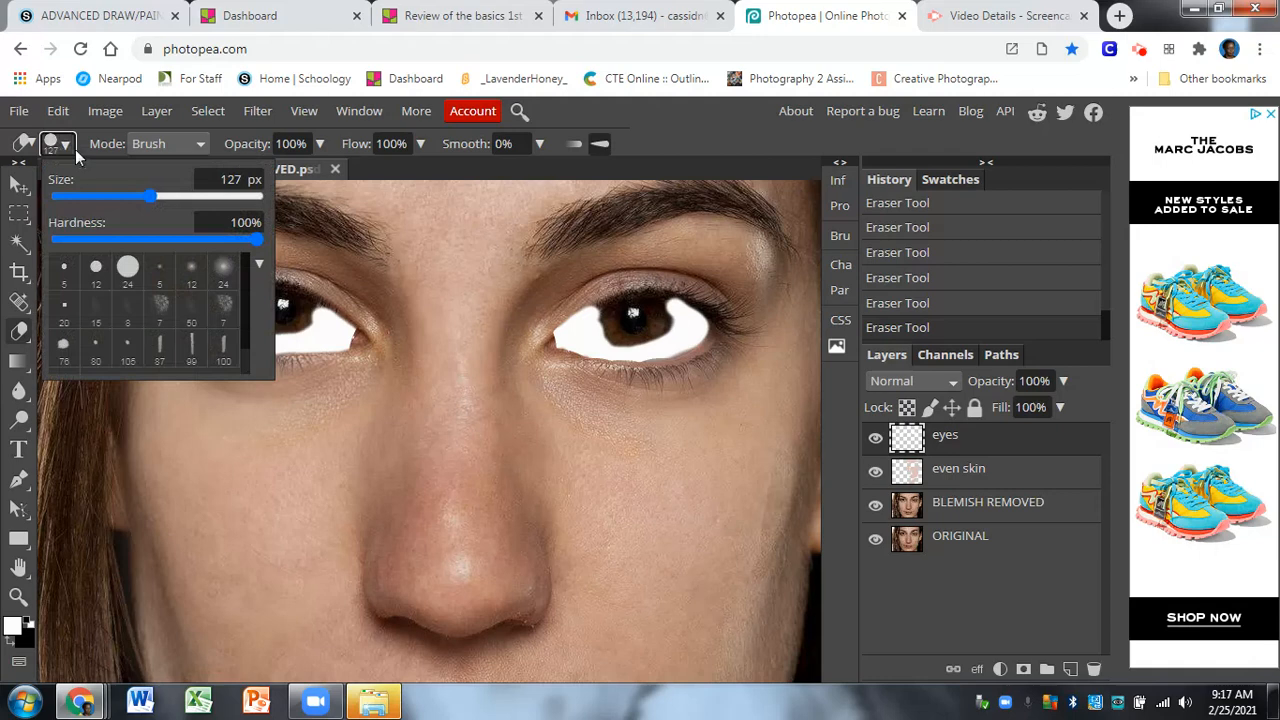
click(141, 198)
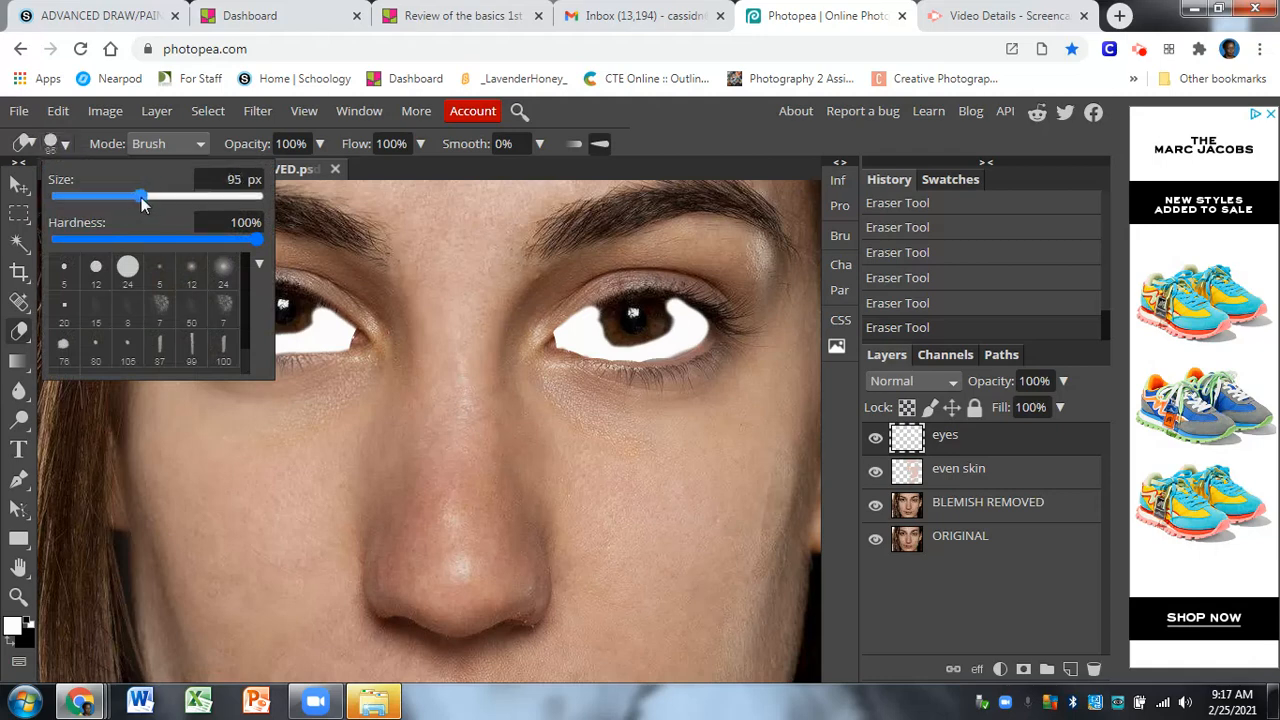
click(287, 299)
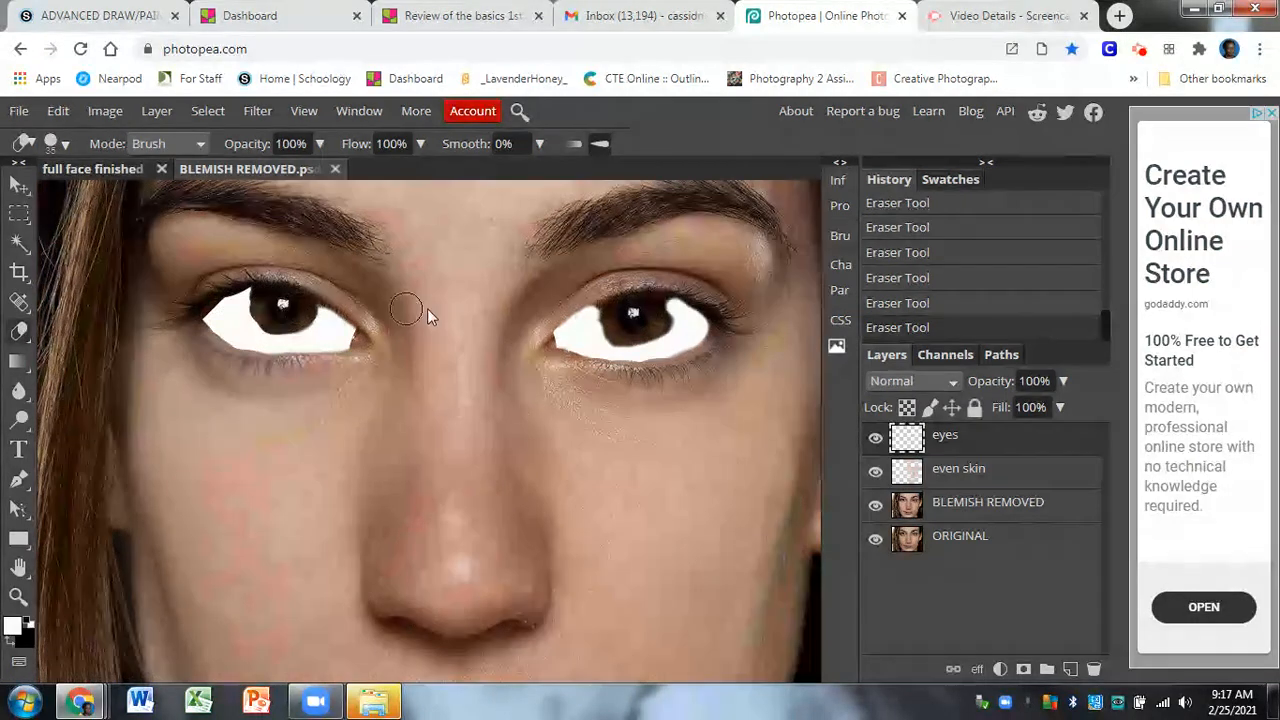
mouse_move(600, 290)
mouse_down()
mouse_move(660, 322)
mouse_move(617, 332)
mouse_move(592, 292)
mouse_up()
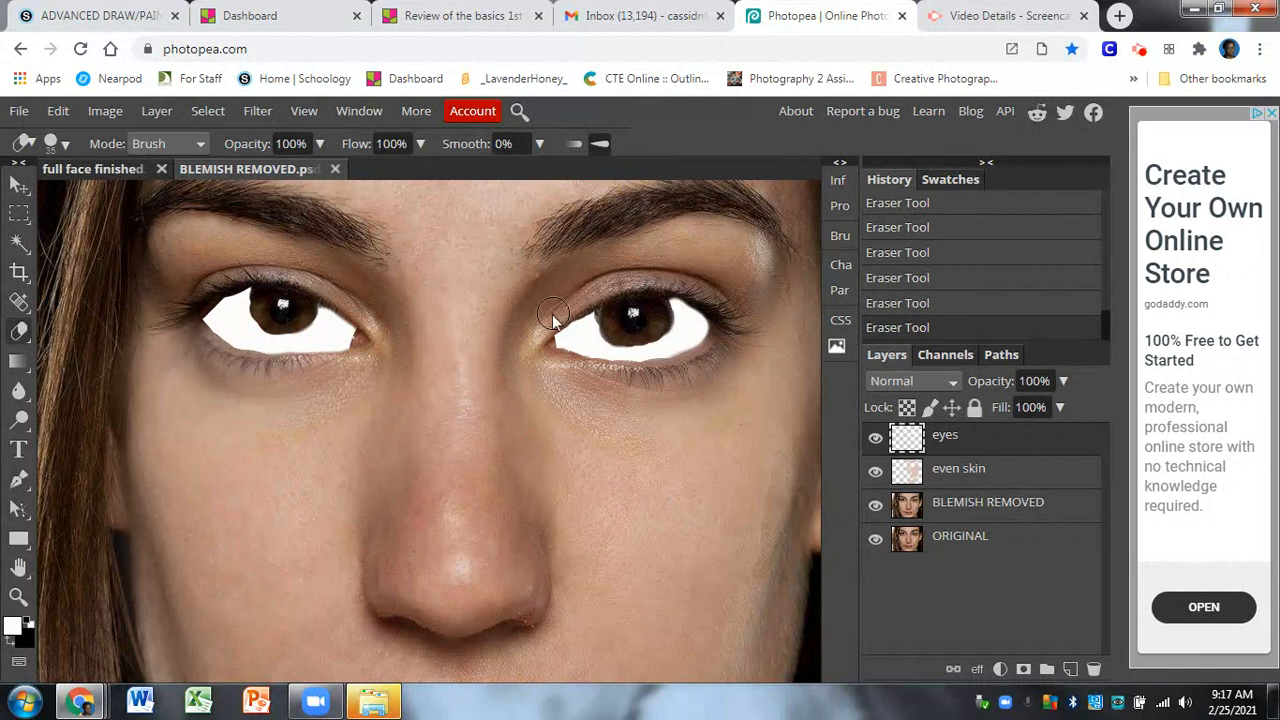
Try the Overlay blend mode on the "eyes" layer with the whole face in view and settle on Soft Light
click(18, 597)
click(80, 144)
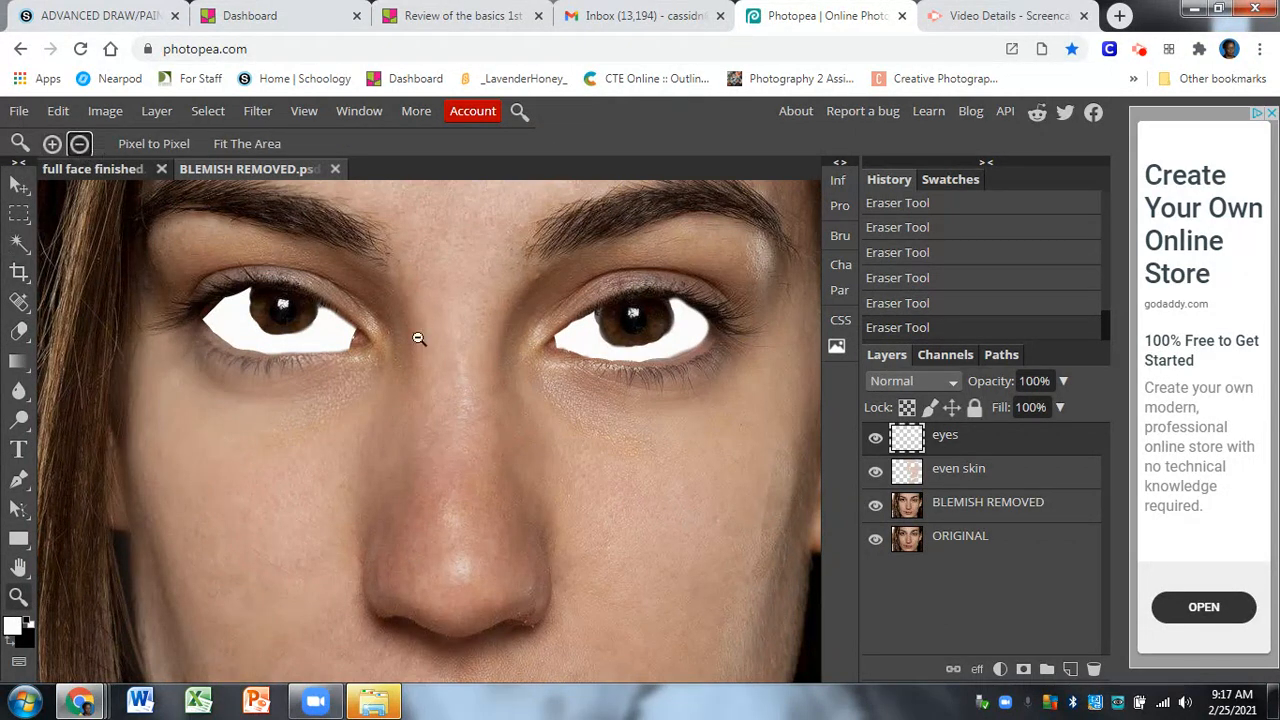
click(477, 325)
click(477, 330)
click(477, 337)
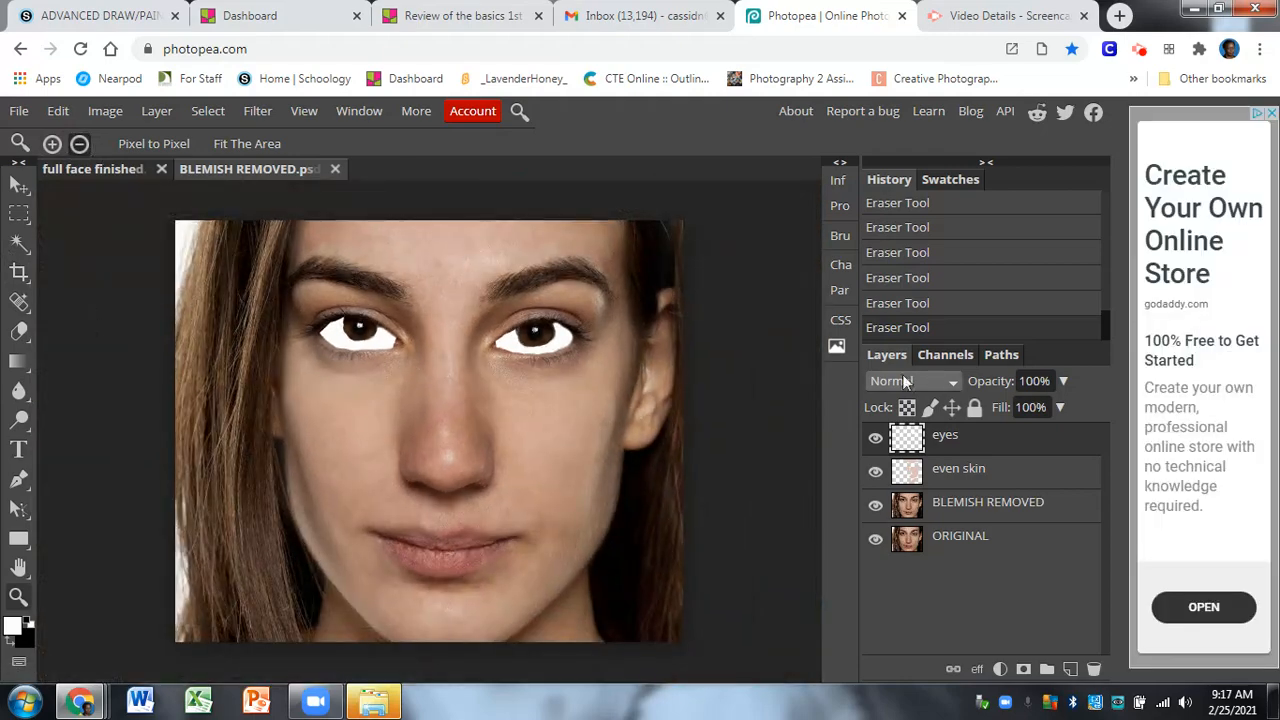
click(955, 381)
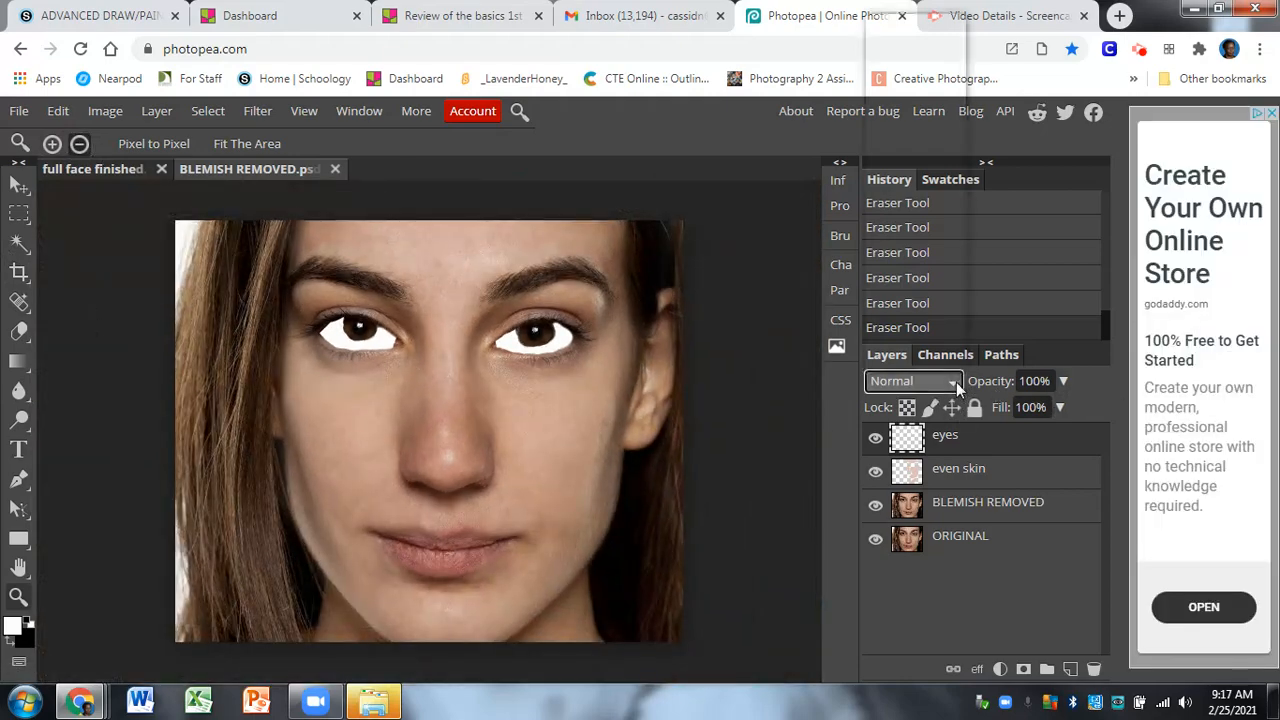
scroll(915, 335, down, 1)
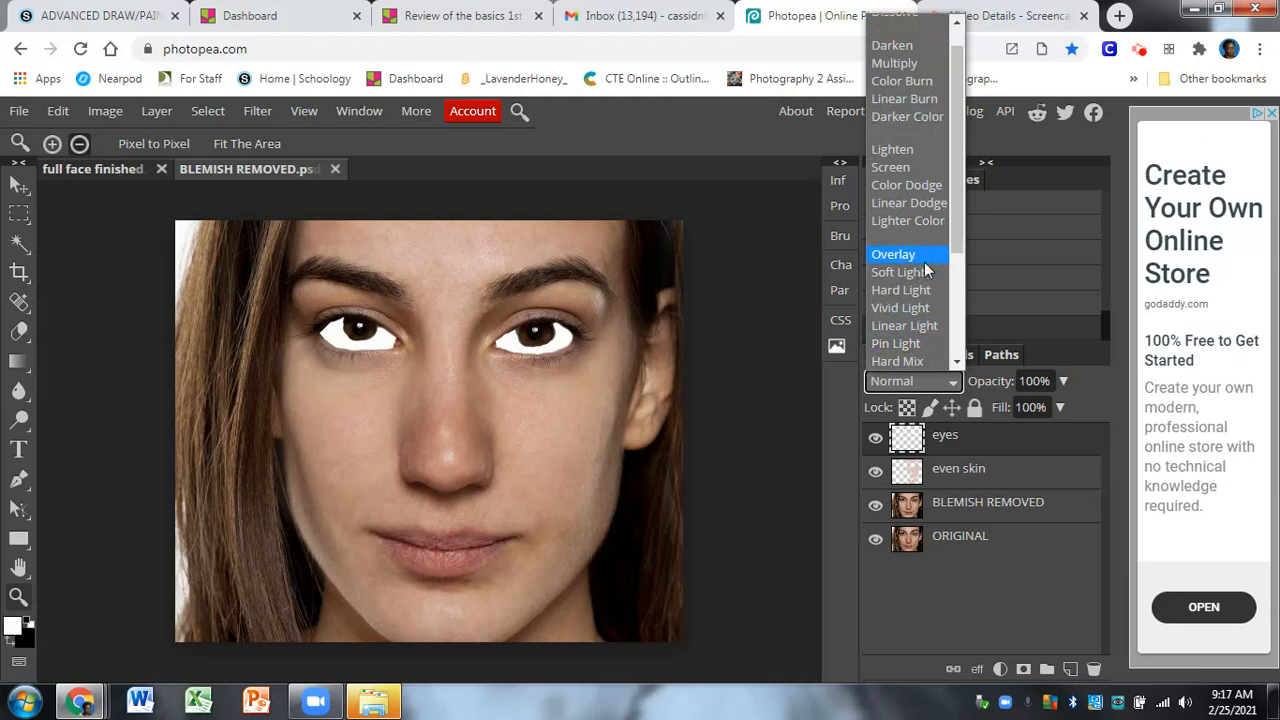
click(922, 259)
click(937, 368)
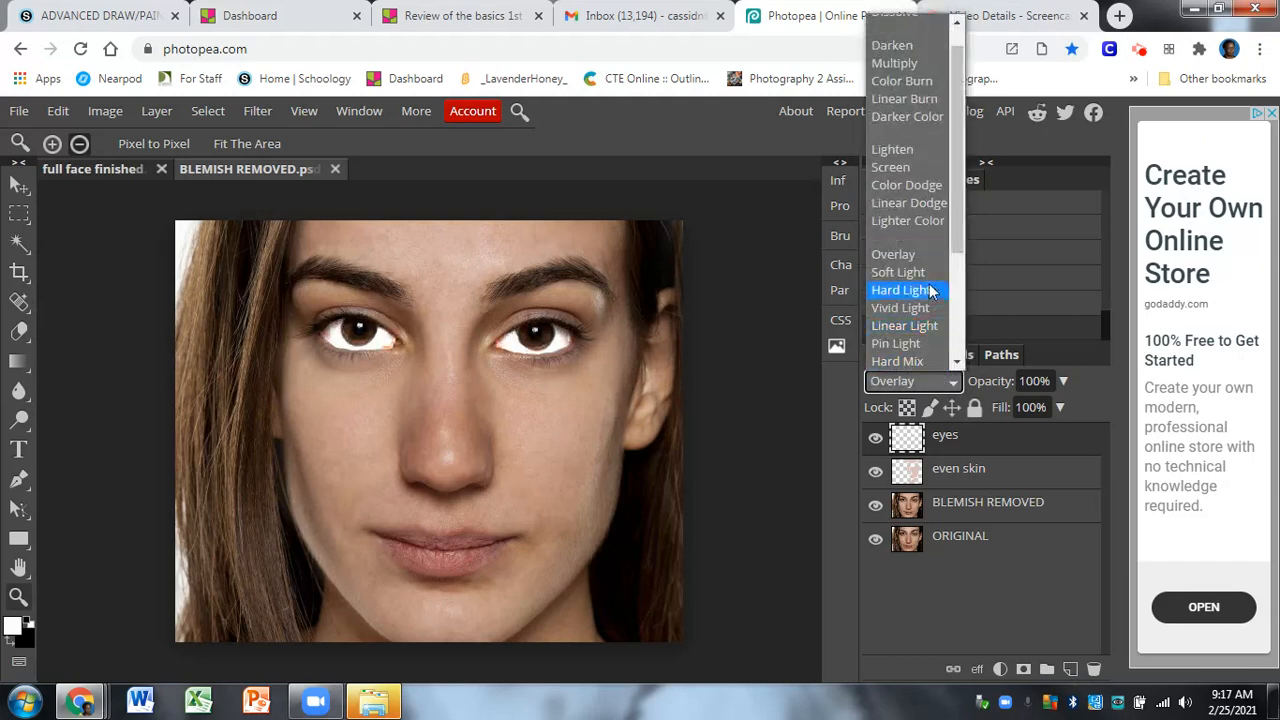
click(928, 273)
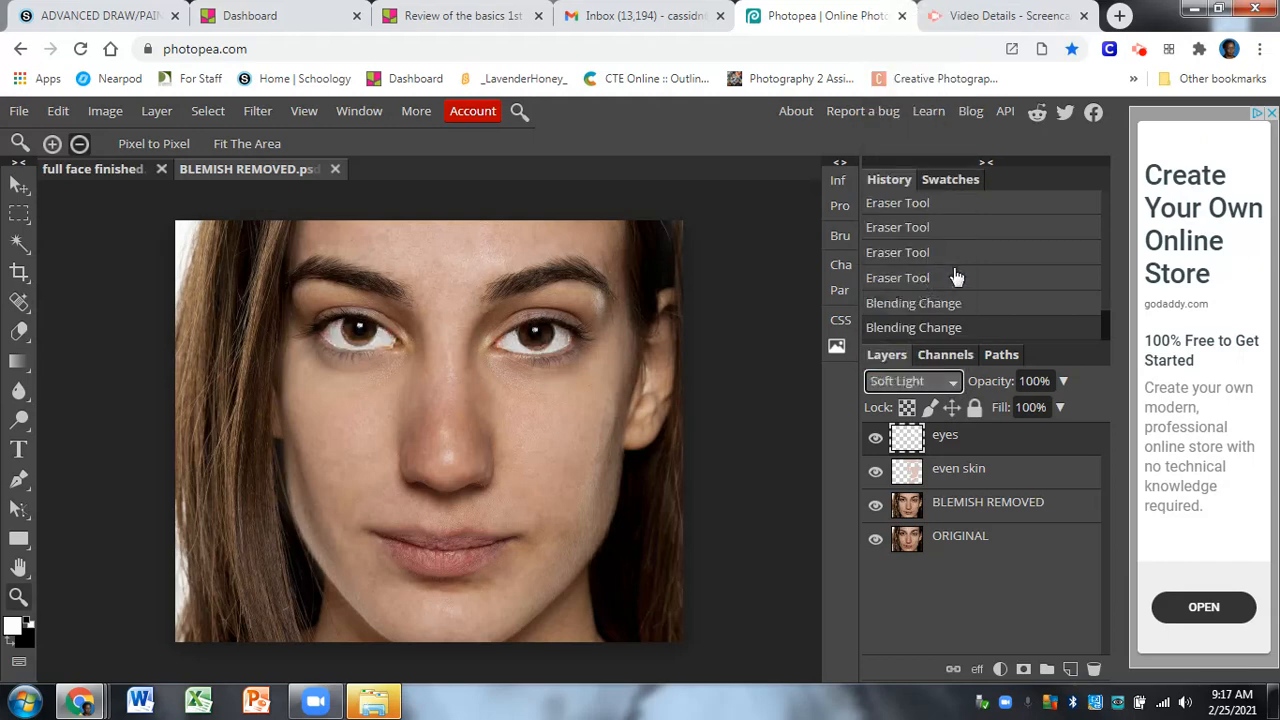
Try the Lighten blend mode on the "eyes" layer and switch it back to Soft Light
click(940, 382)
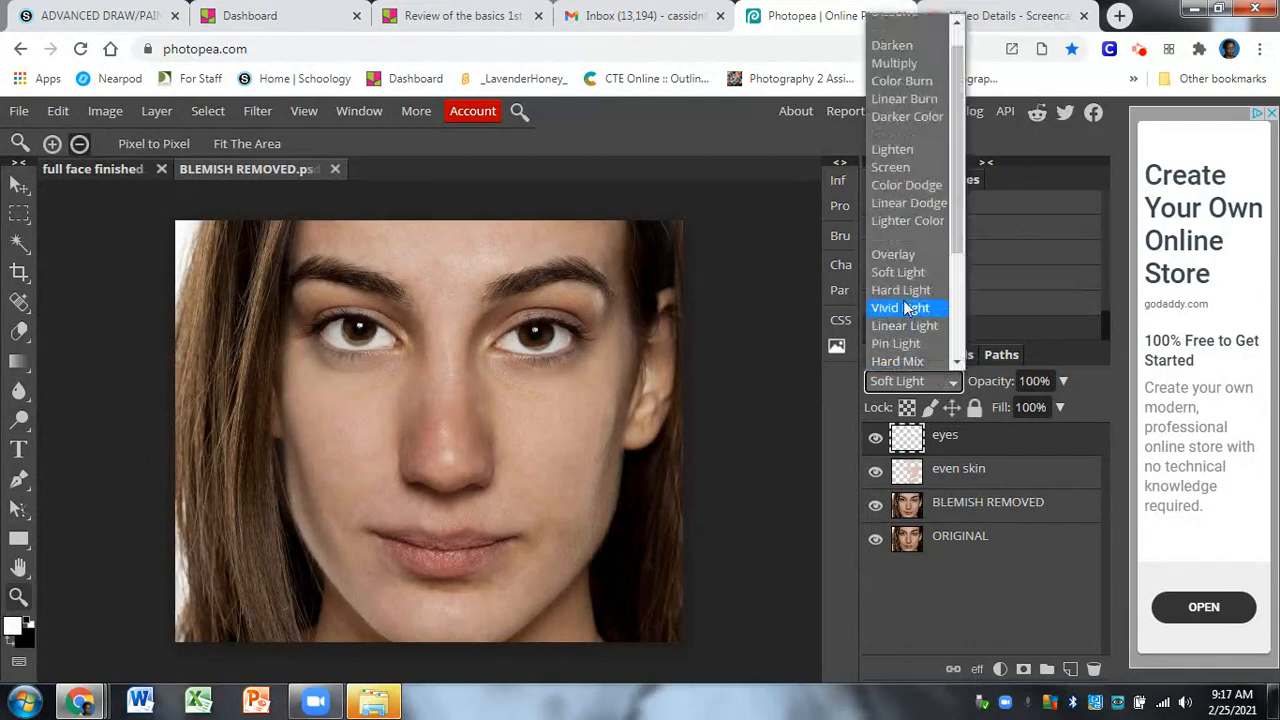
click(908, 149)
click(945, 389)
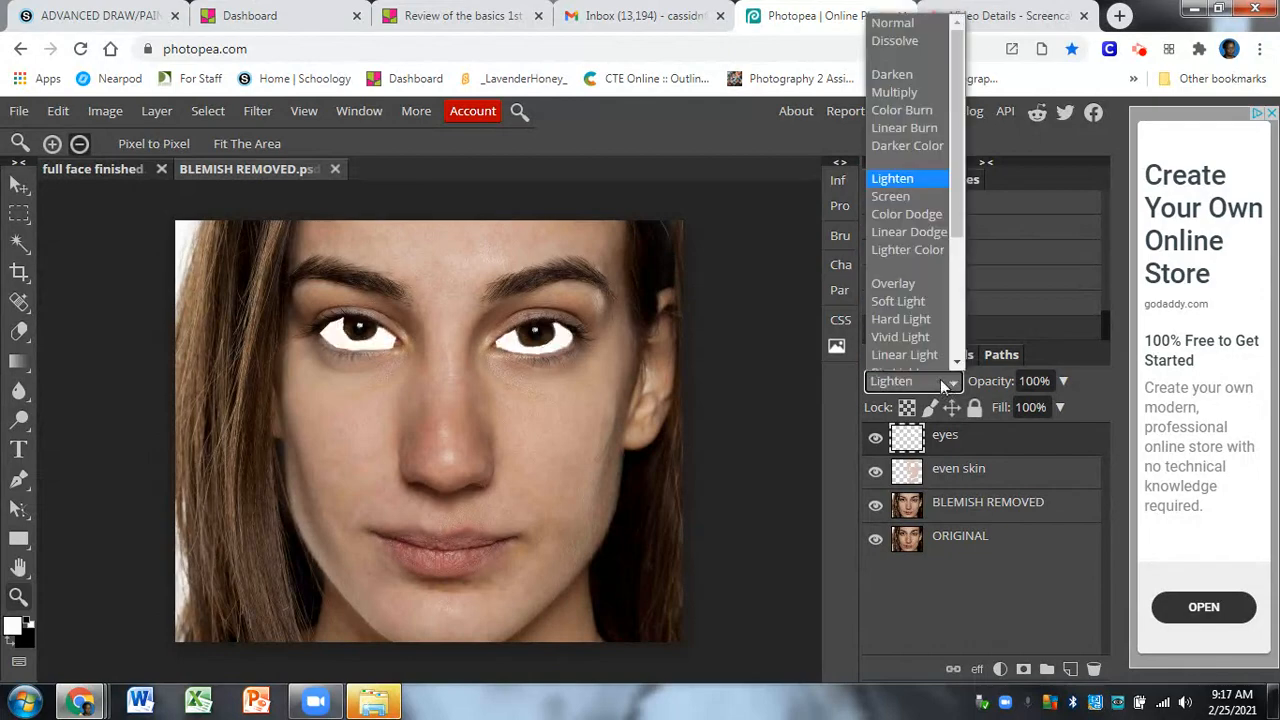
click(913, 288)
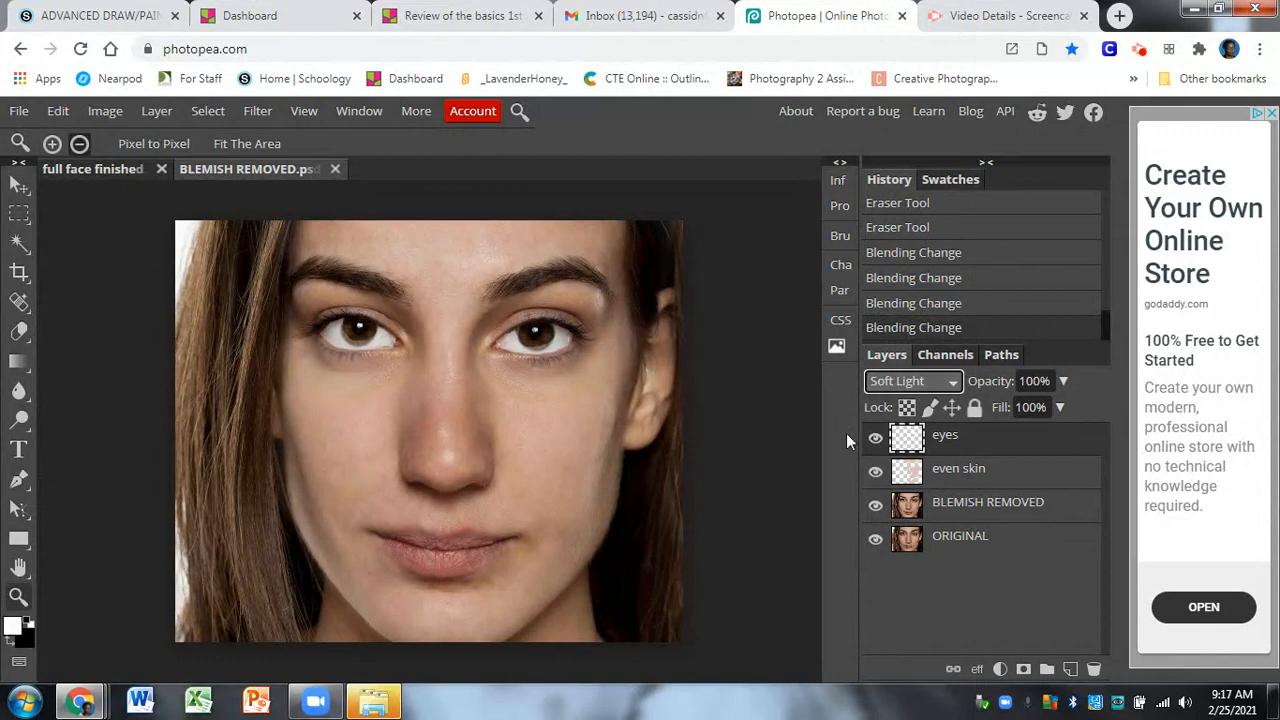
Lower the "eyes" layer's opacity to 37% and toggle the layer's visibility to compare the eyes before and after
click(1065, 380)
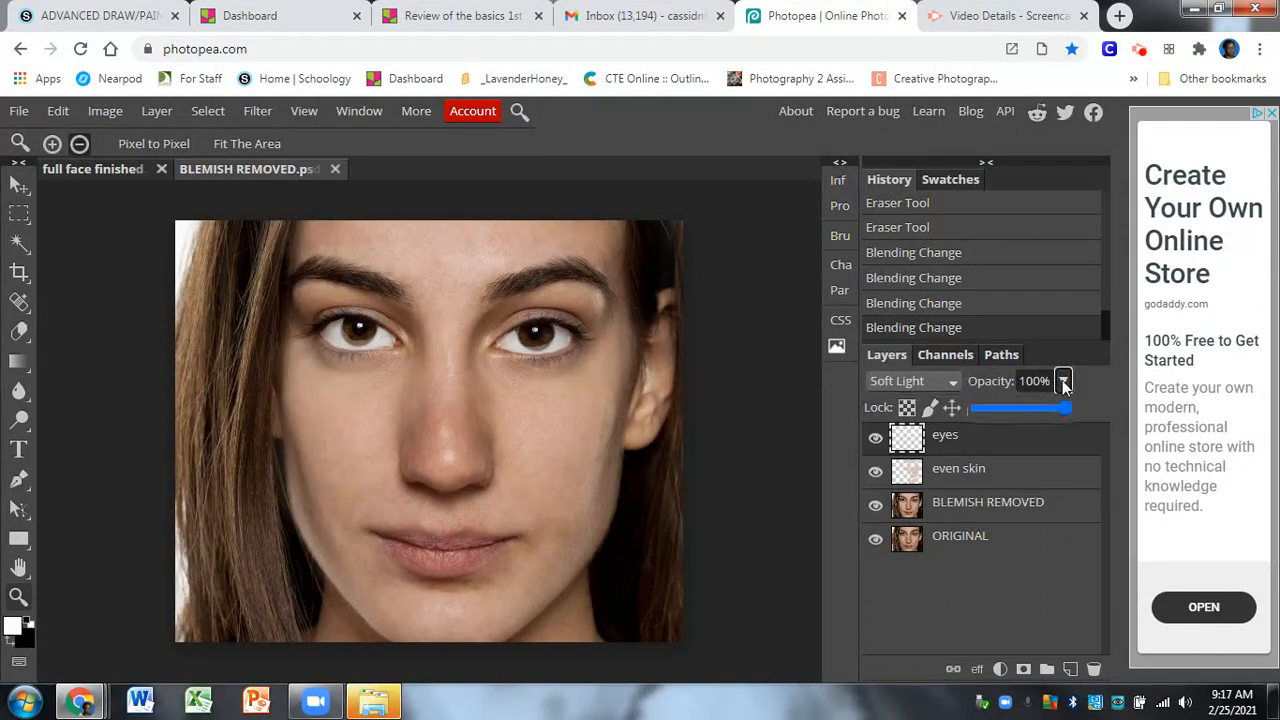
drag(1066, 409, 1009, 411)
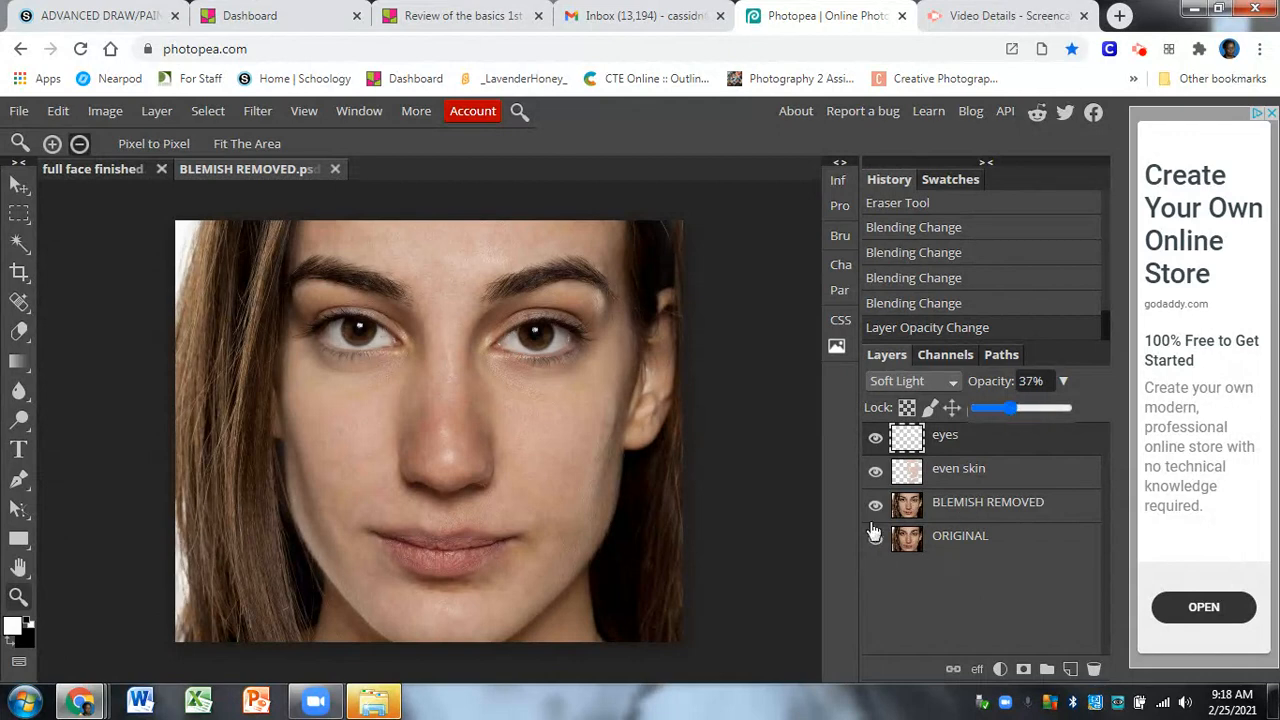
click(875, 438)
click(875, 438)
click(875, 440)
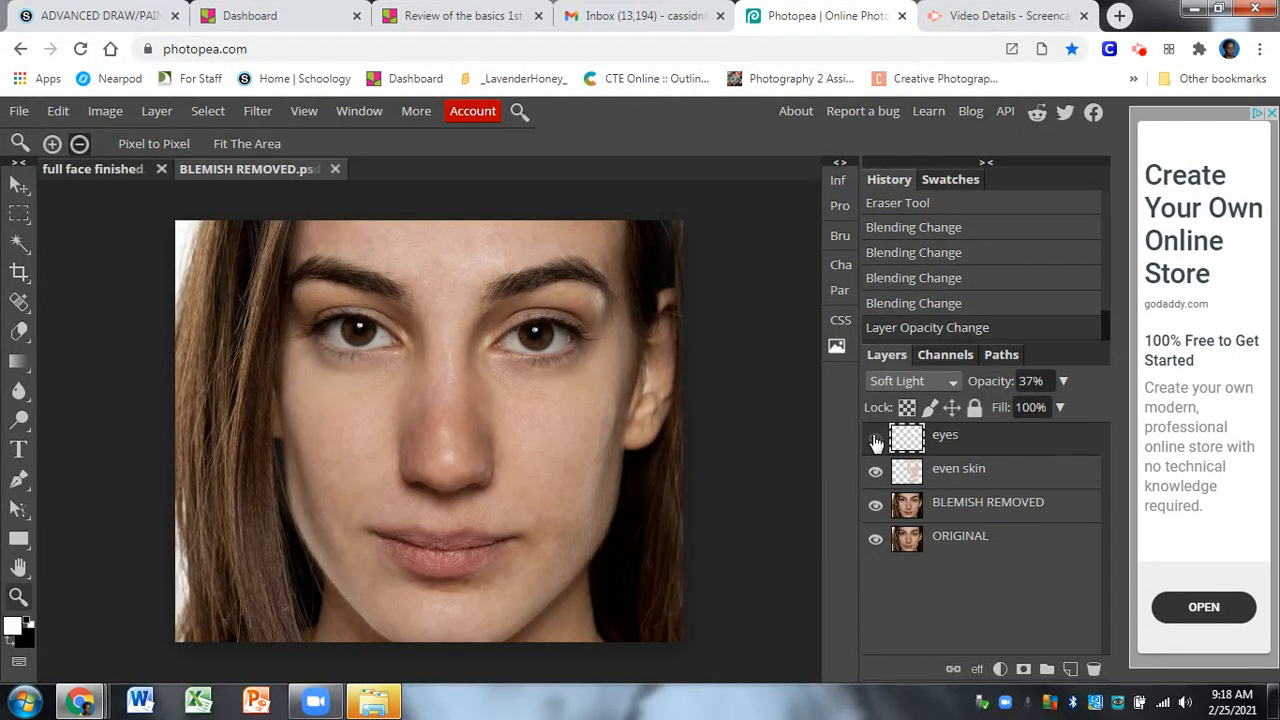
click(875, 440)
click(875, 440)
click(875, 440)
Readjust the "eyes" layer's opacity at 37% and recheck the whitening by hiding and showing the layer
click(1062, 381)
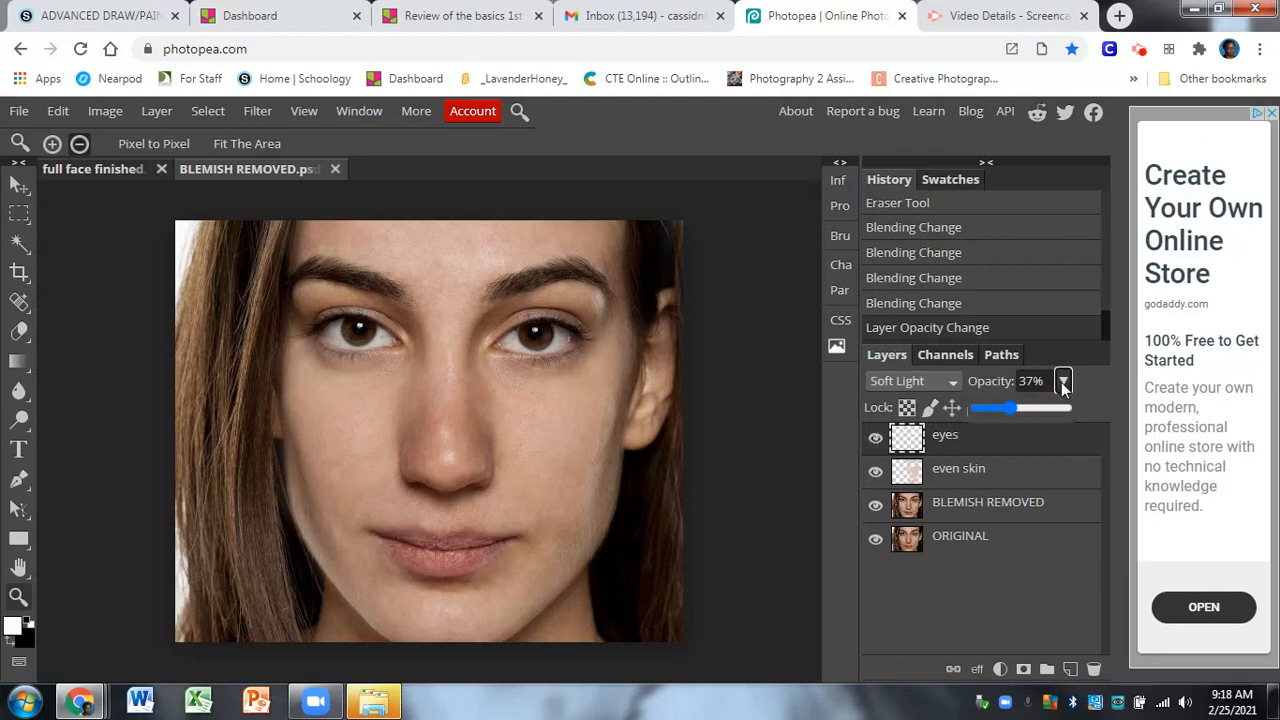
drag(1014, 411, 1012, 411)
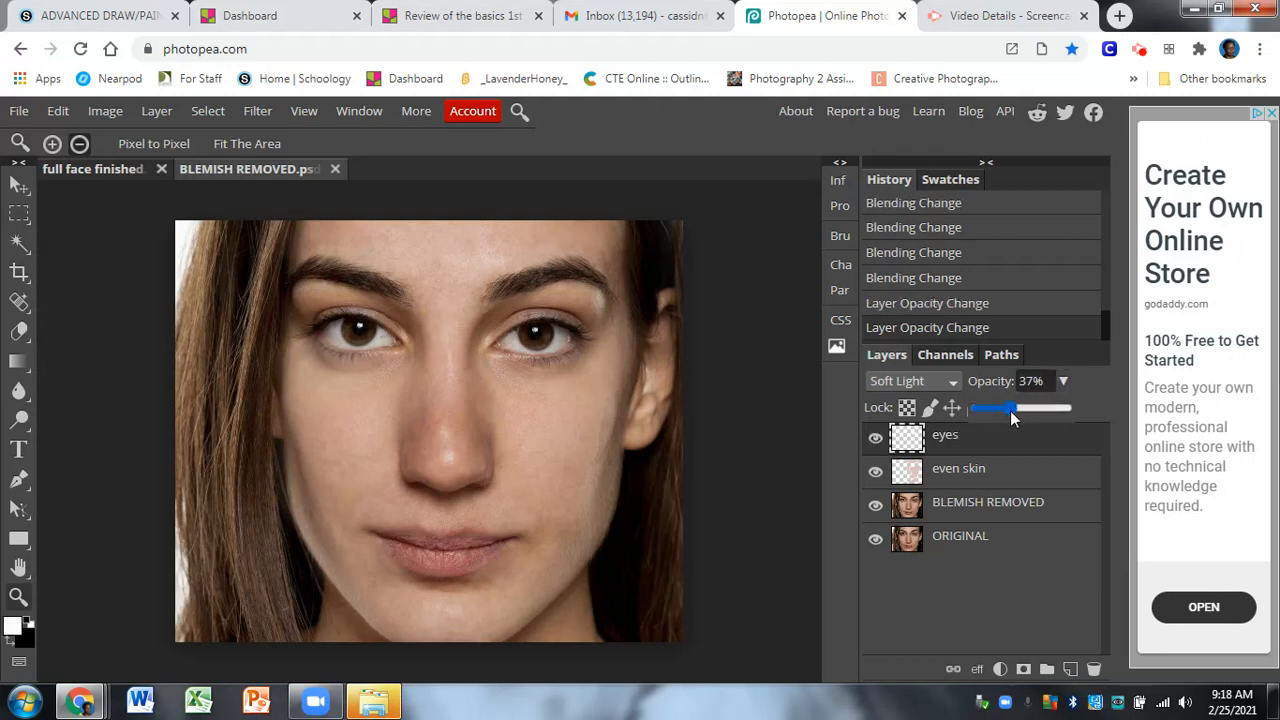
click(875, 440)
click(875, 440)
click(875, 440)
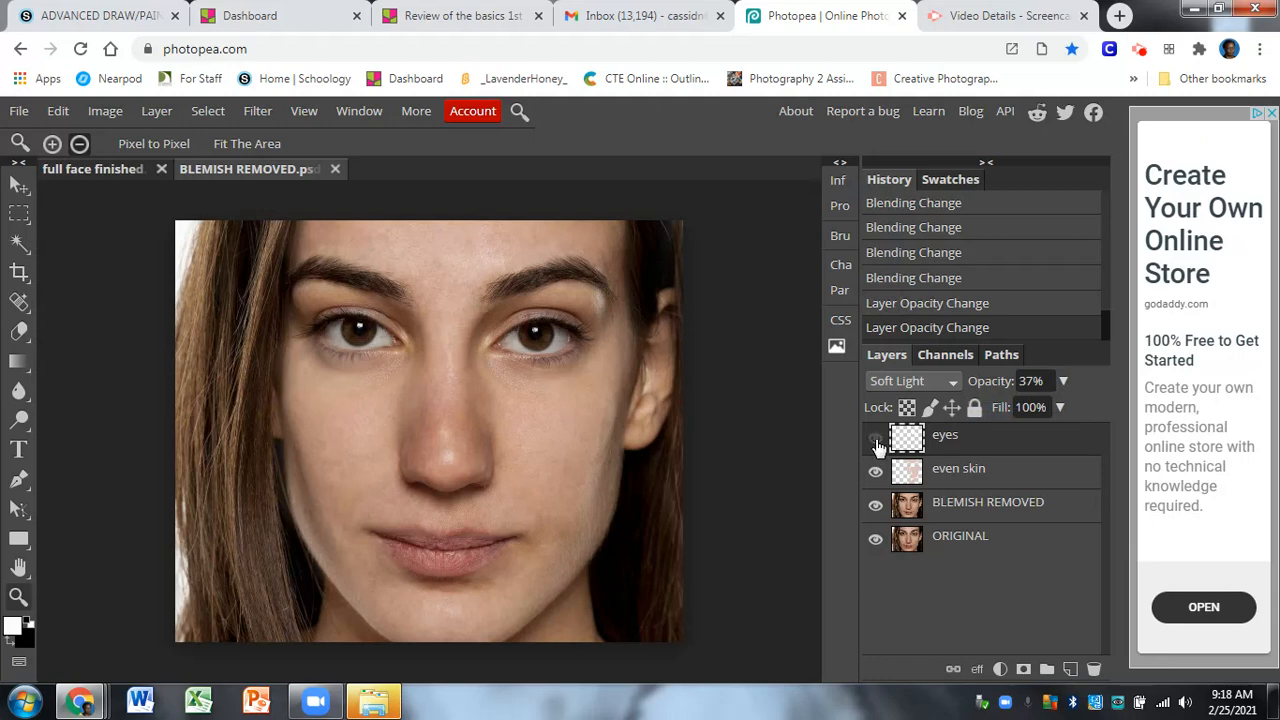
click(875, 440)
Reduce the "eyes" layer's opacity to 27% and compare the result with the layer hidden and shown
click(1063, 381)
drag(1012, 408, 1002, 409)
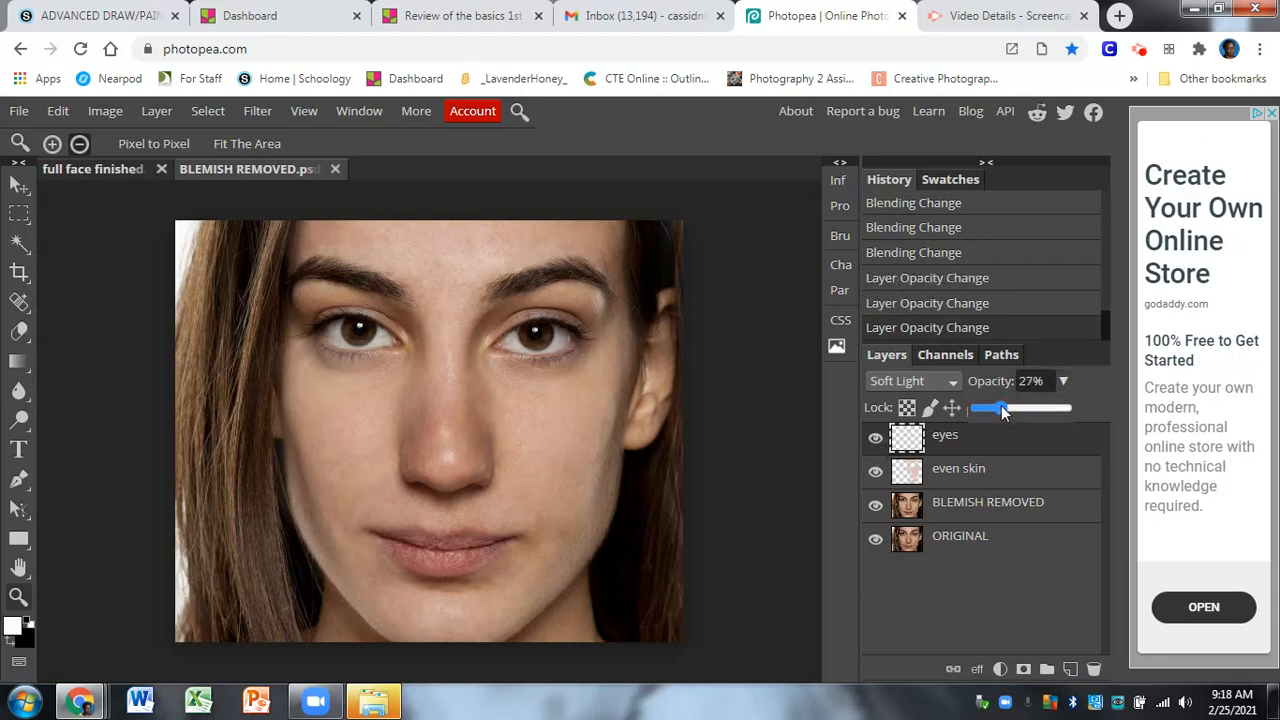
click(876, 443)
click(876, 443)
click(876, 443)
click(876, 443)
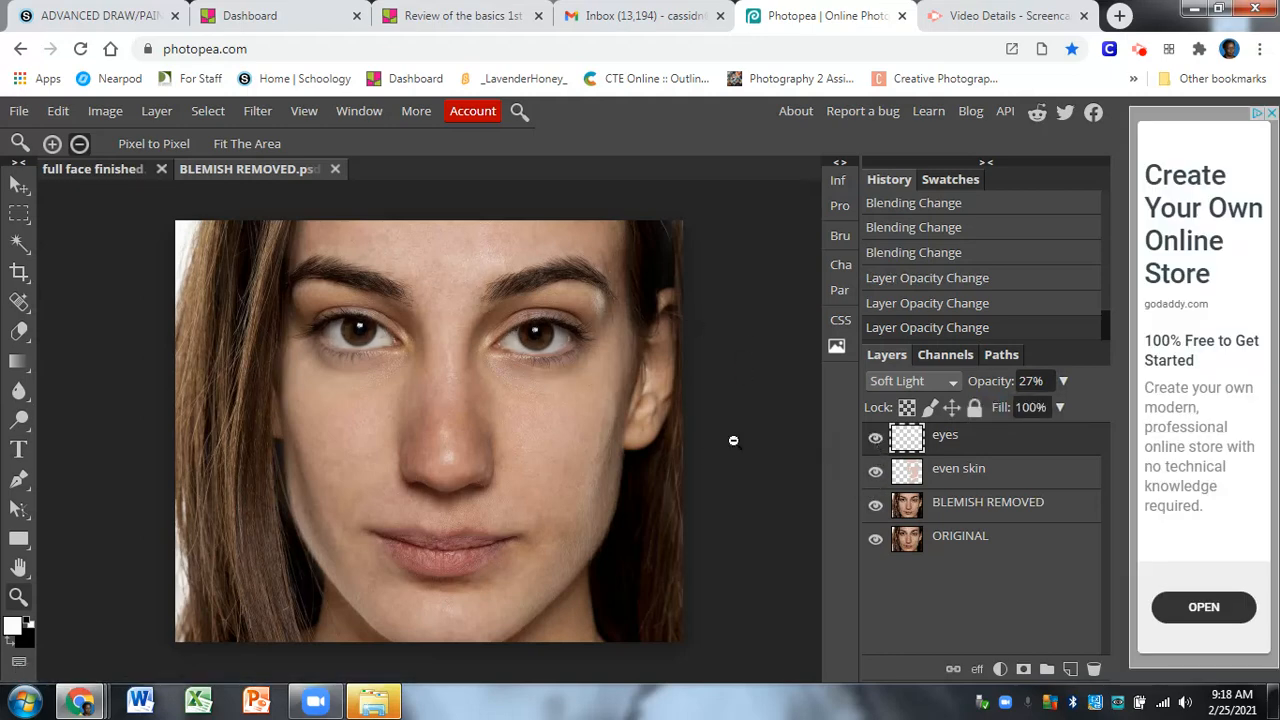